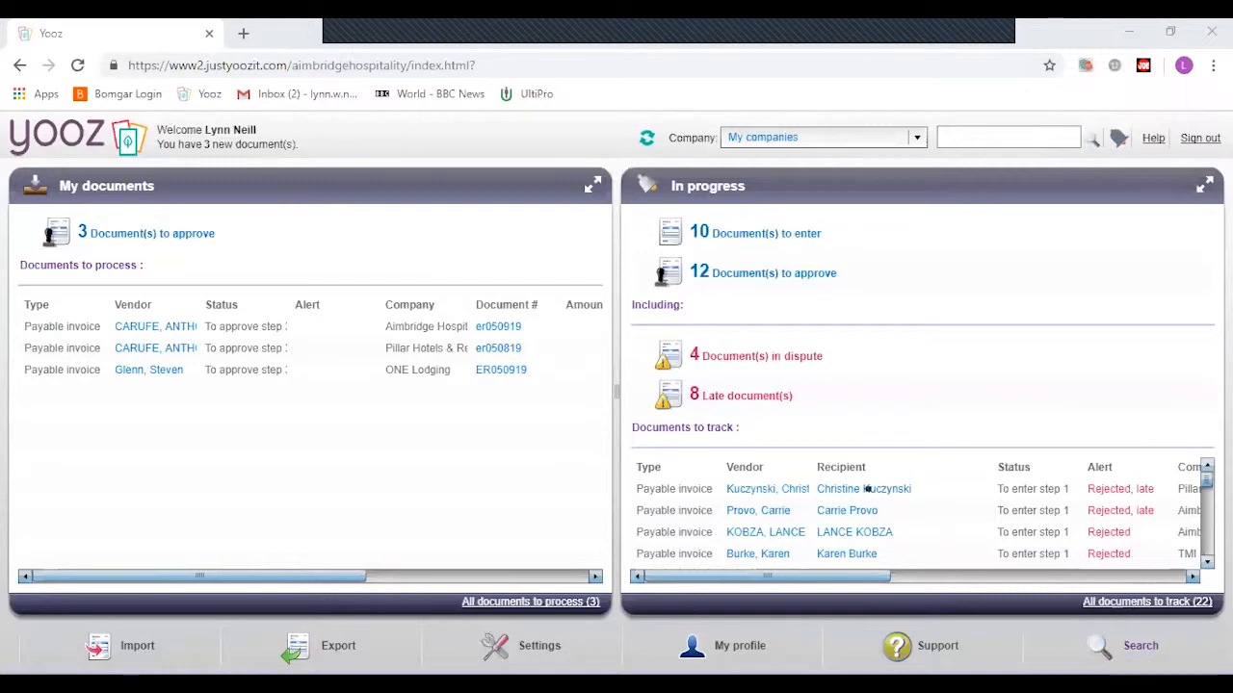
# - Open Advanced search and browse its criteria fields and saved searches such as 'This month' and 'todays final approval'
pyautogui.click(1018, 139)
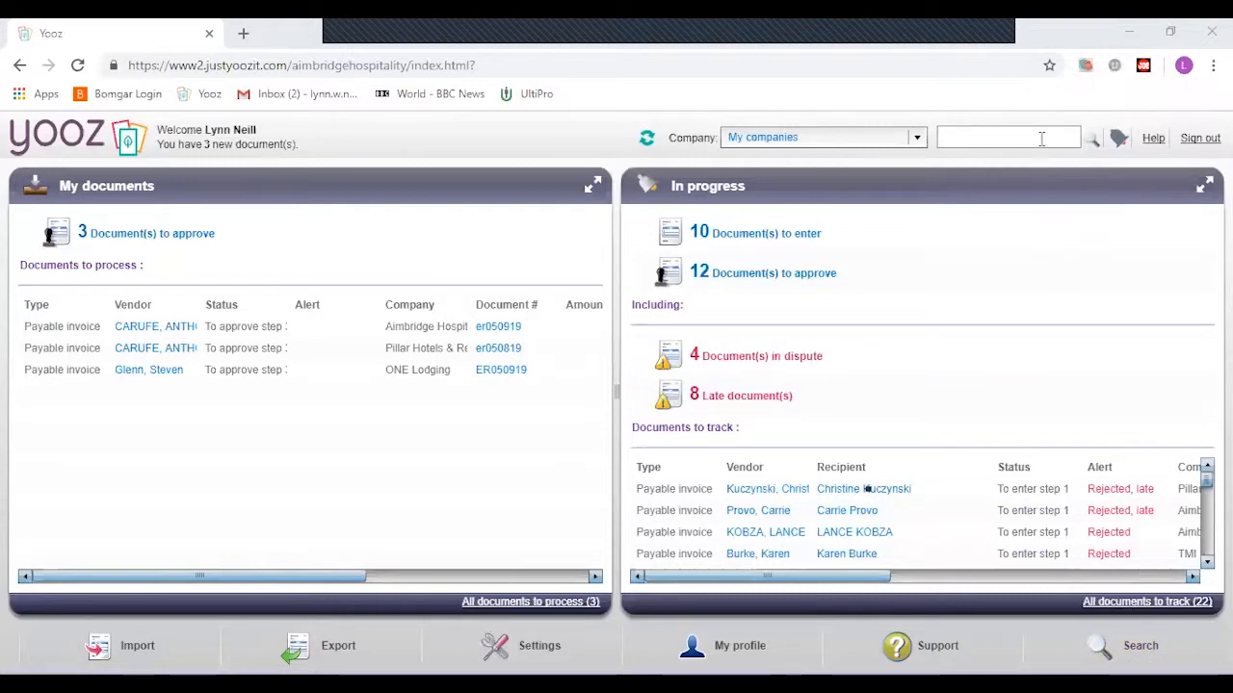
pyautogui.click(1140, 647)
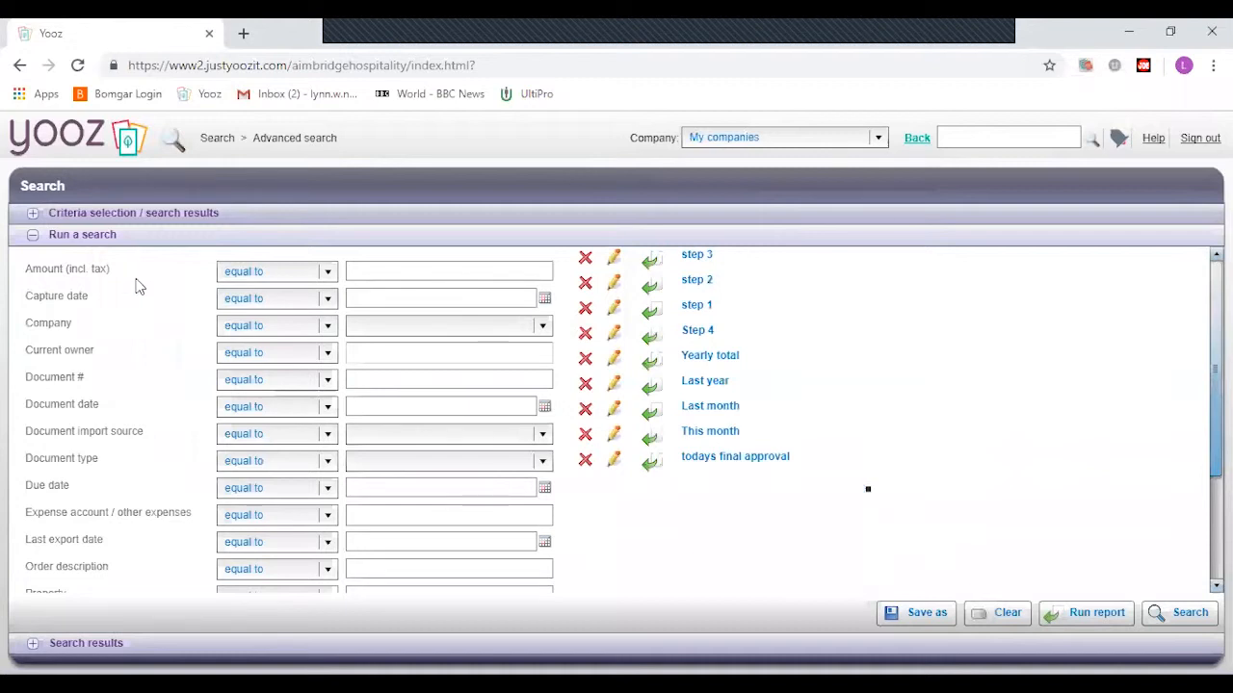
pyautogui.scroll(-3, 140, 289)
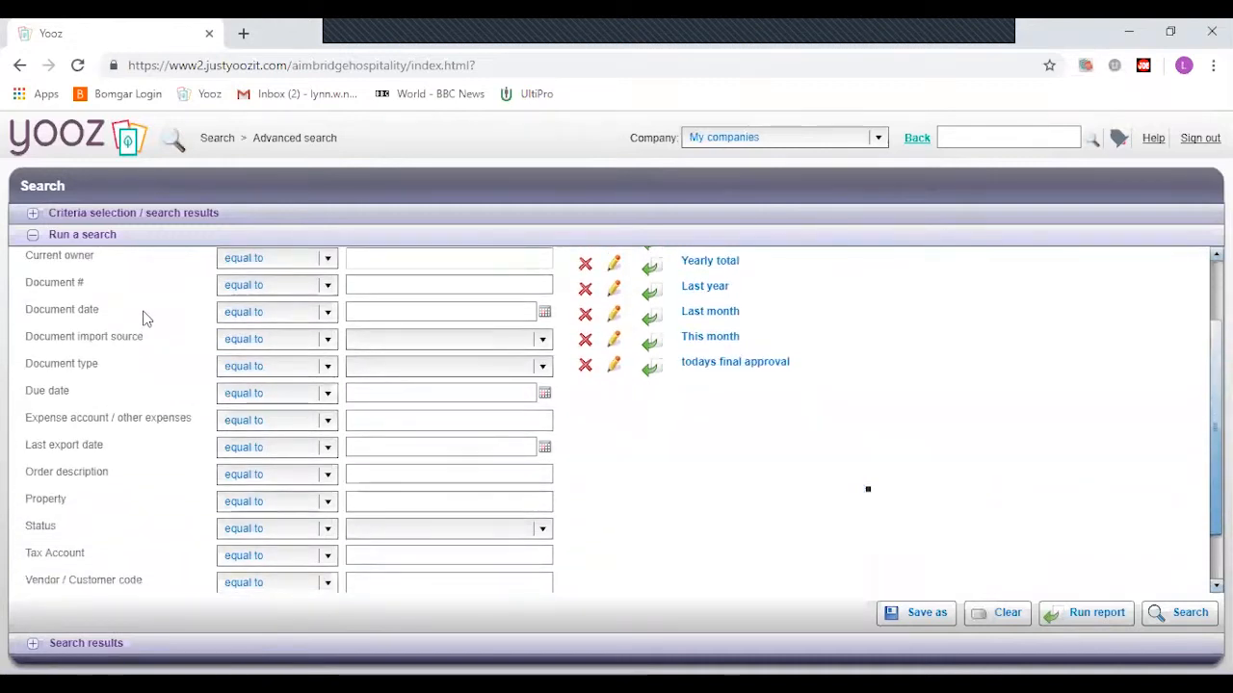
pyautogui.scroll(-3, 143, 318)
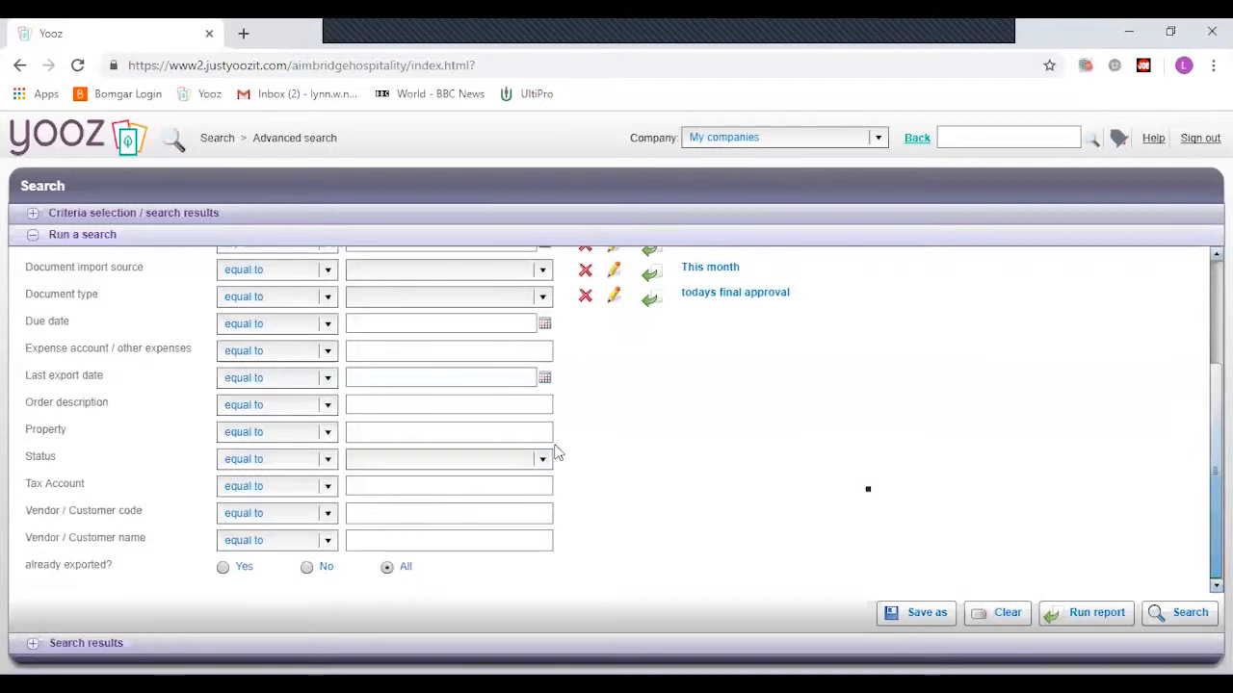
pyautogui.scroll(3, 609, 466)
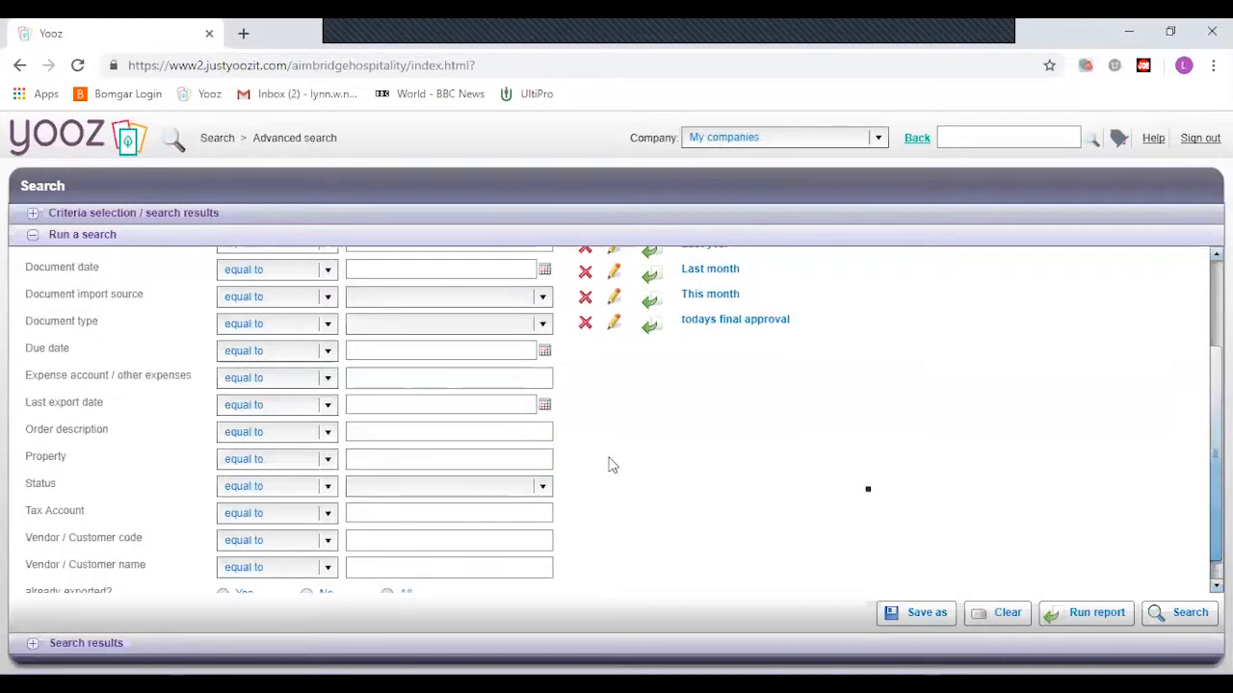
pyautogui.scroll(3, 609, 465)
pyautogui.scroll(-3, 609, 465)
pyautogui.scroll(-4, 609, 466)
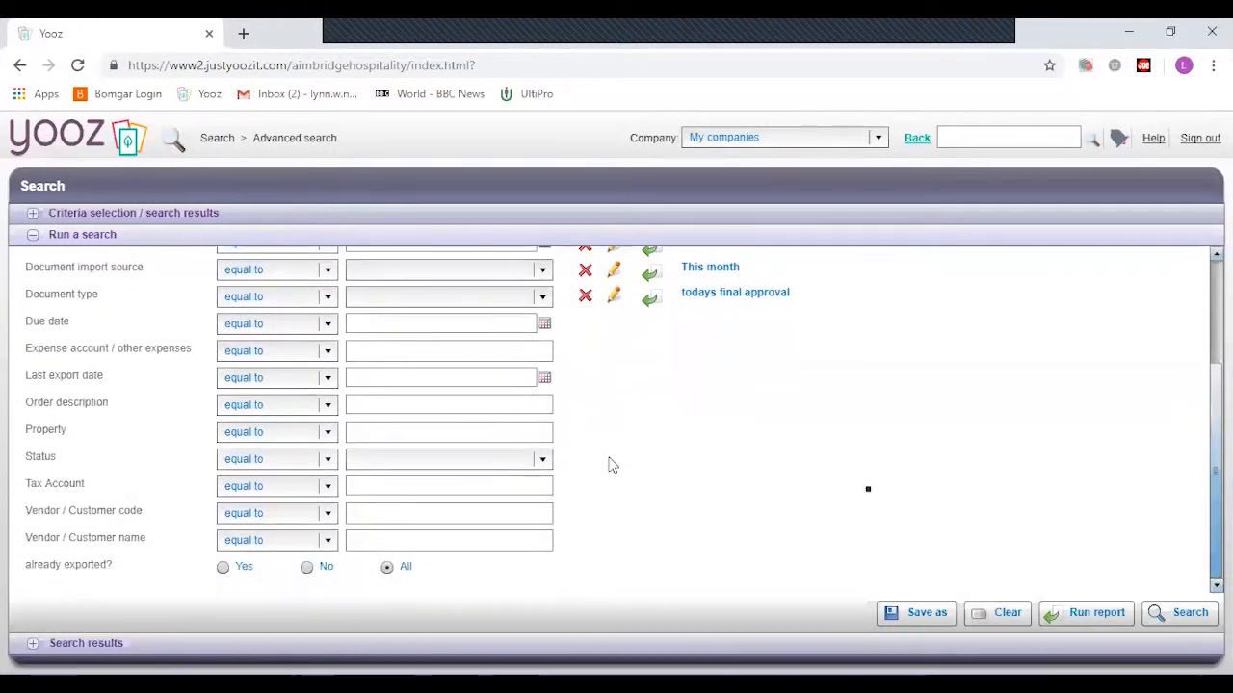
# - Restrict the search to the vendor suggested for 'sm' and run it
pyautogui.click(471, 543)
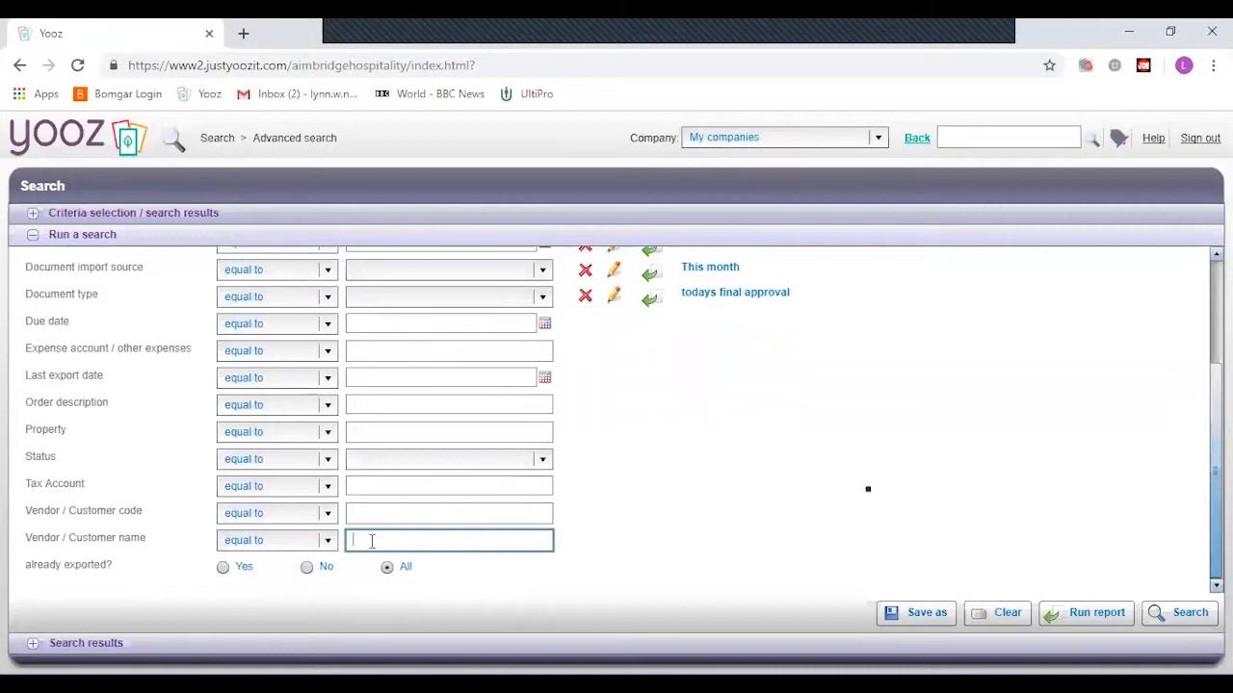
pyautogui.write('sm')
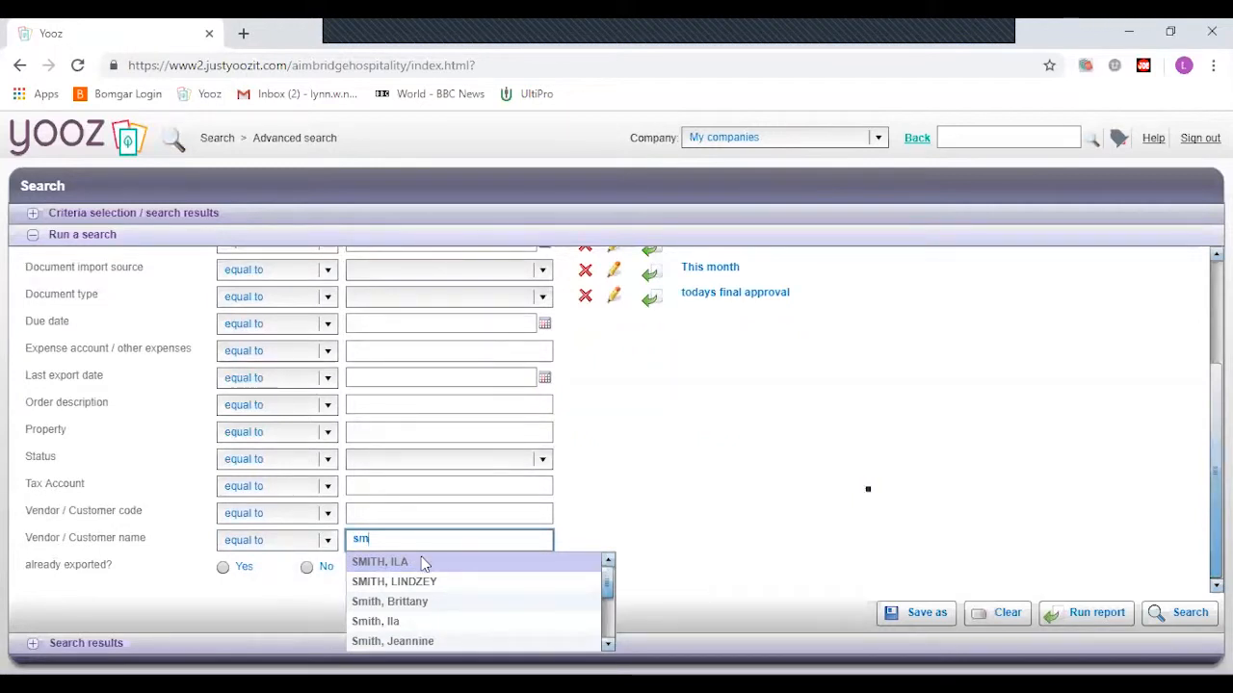
pyautogui.click(425, 562)
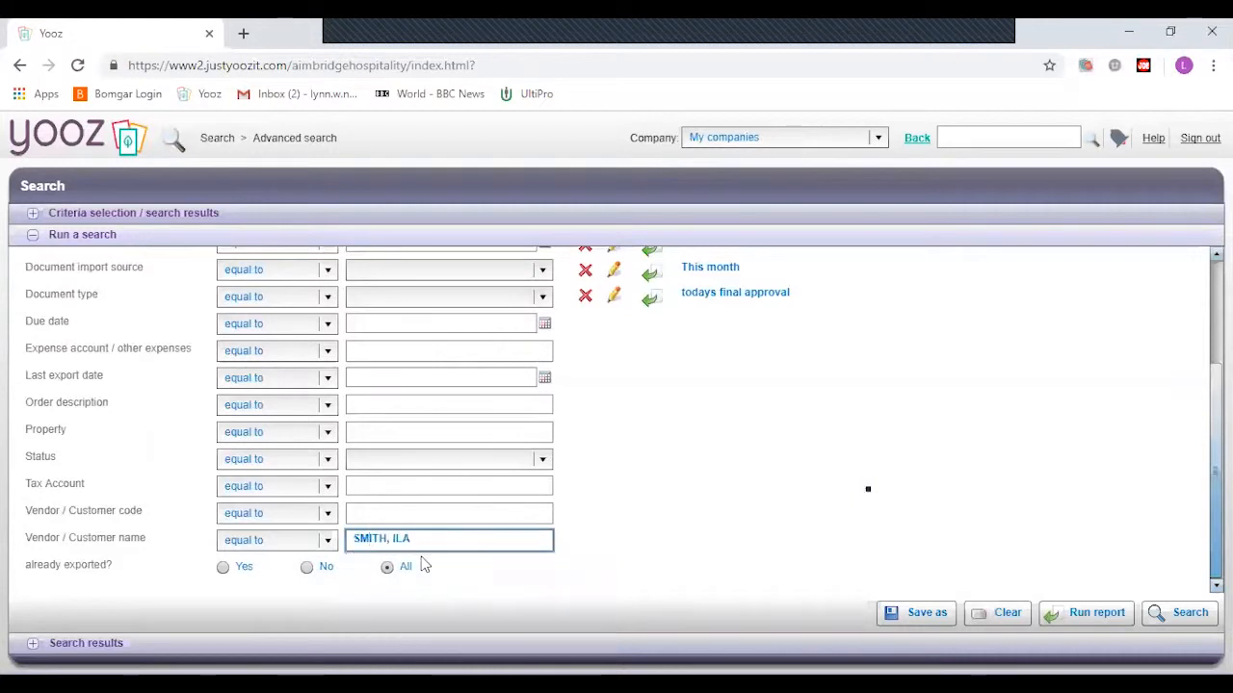
pyautogui.click(1164, 613)
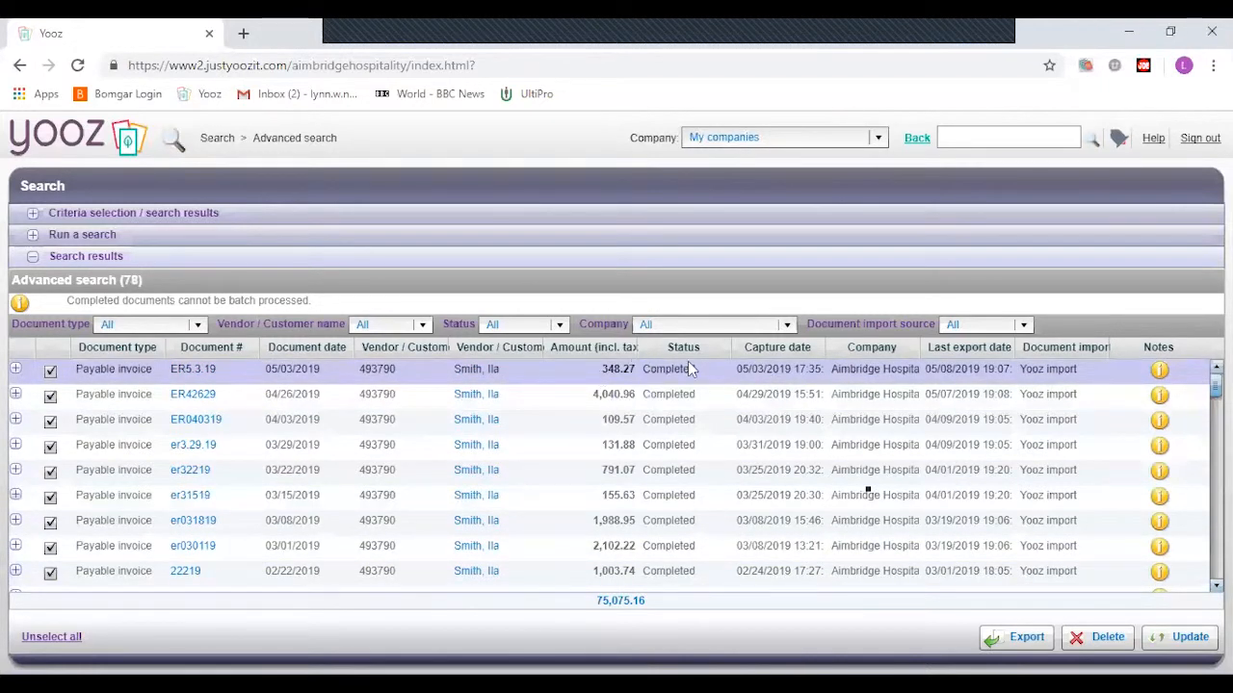
# - Scroll through the 78 completed vendor invoices totalling 75,075.16 and check a Notes icon
pyautogui.scroll(-5, 674, 488)
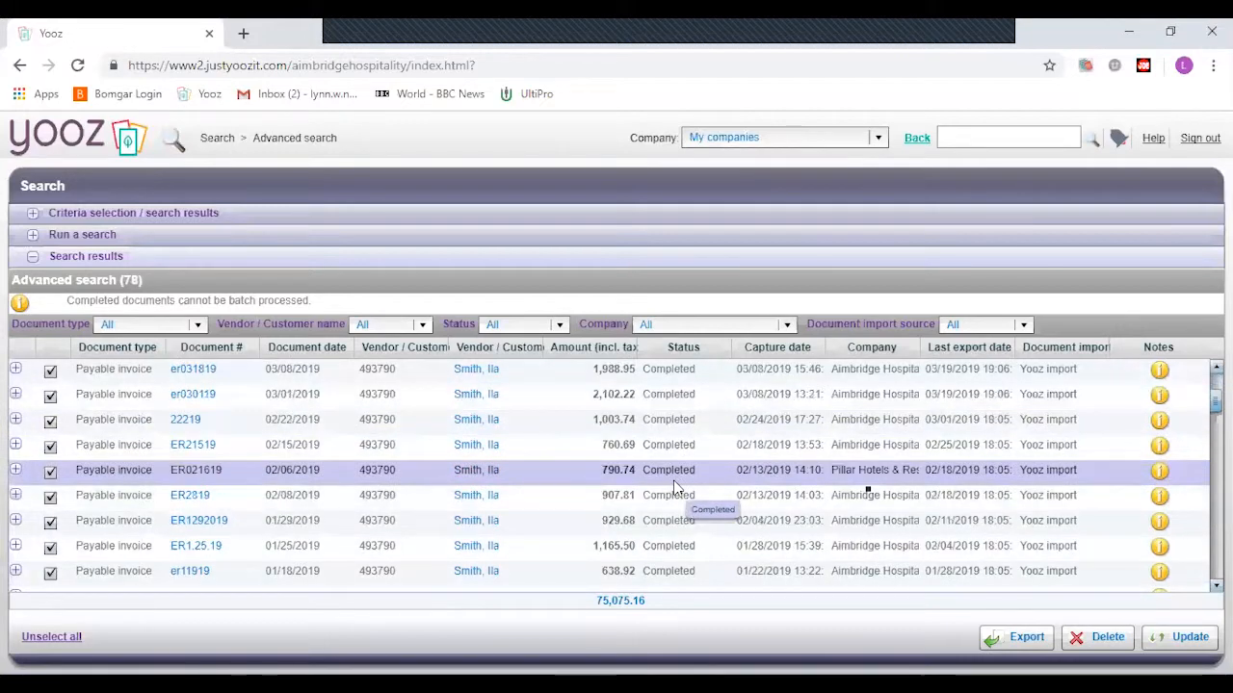
pyautogui.scroll(-8, 674, 488)
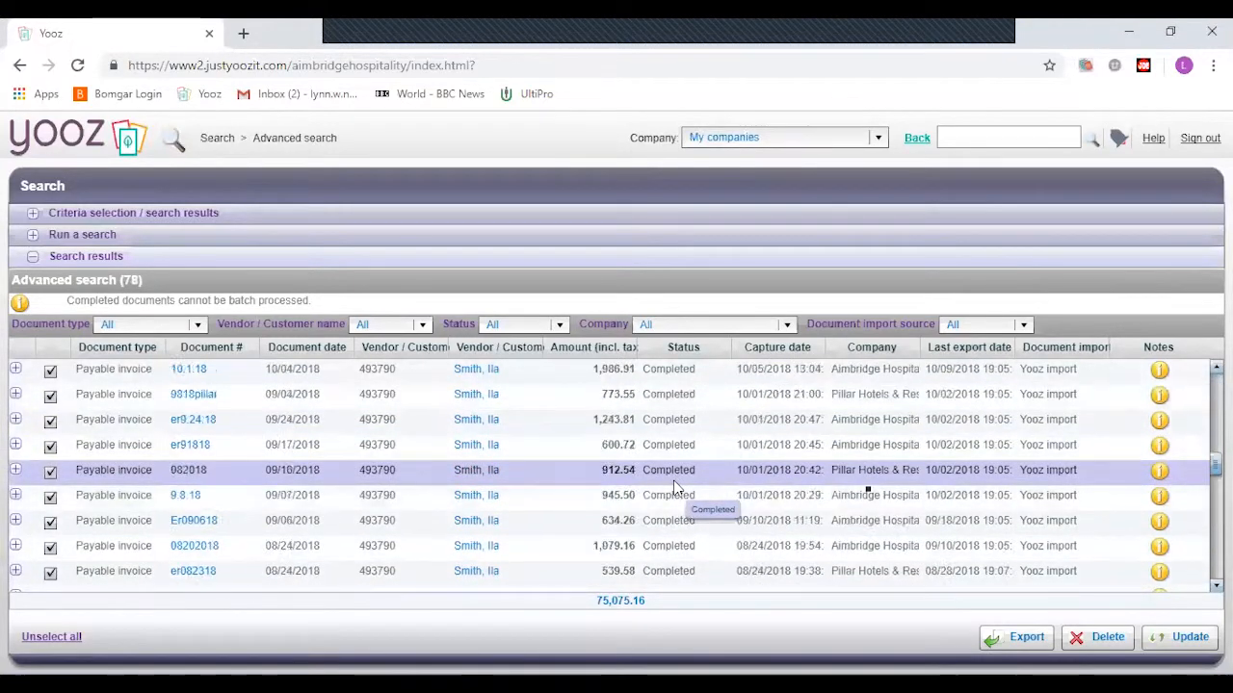
pyautogui.scroll(-3, 674, 488)
pyautogui.scroll(5, 675, 488)
pyautogui.scroll(10, 674, 488)
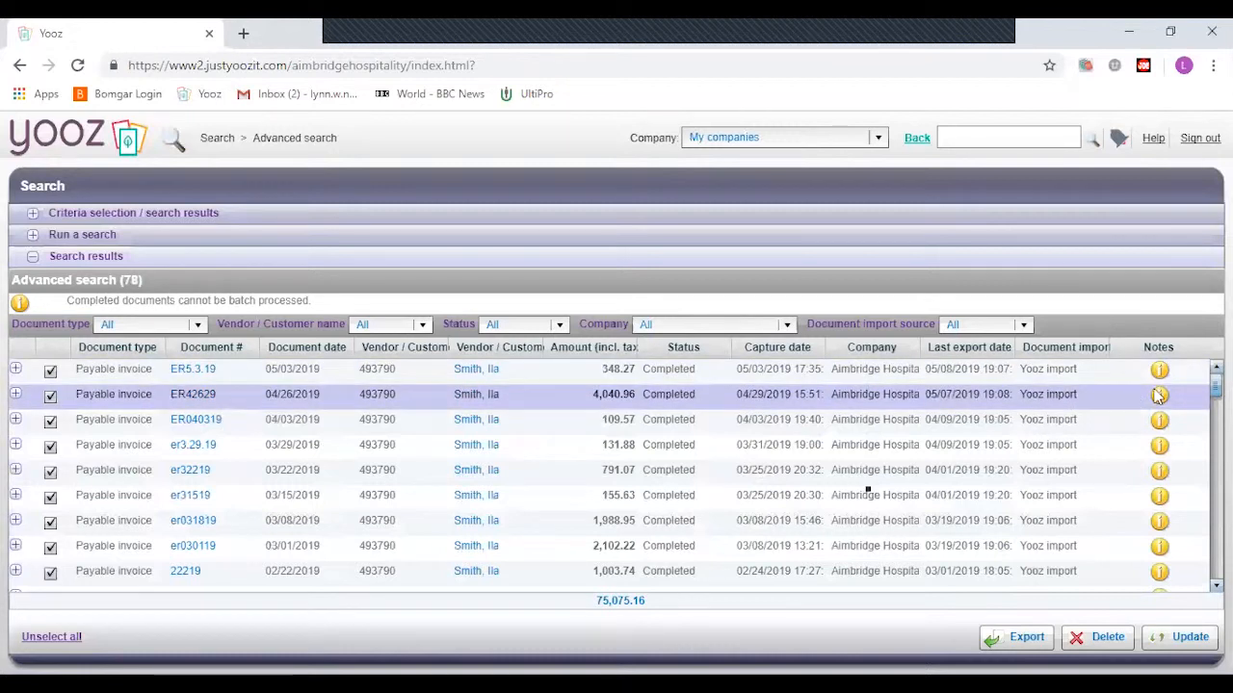
pyautogui.moveTo(1163, 374)
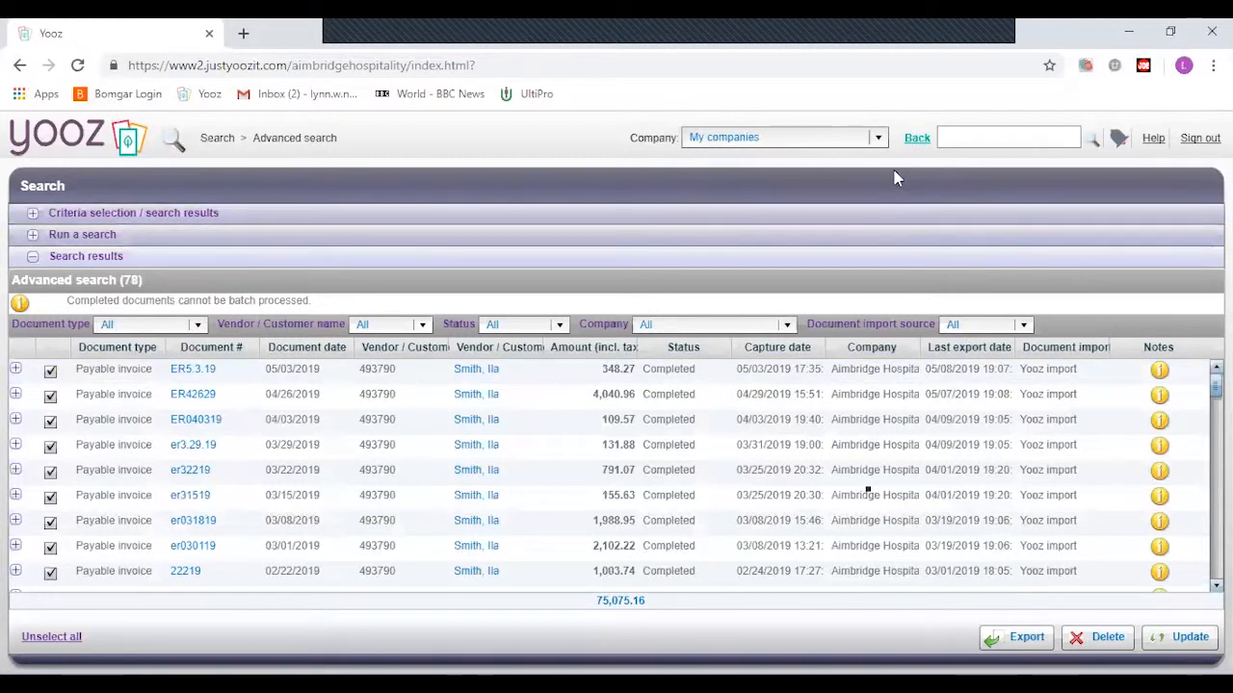
# - Go back to the dashboard and reopen Advanced search, where the vendor criterion is still filled in
pyautogui.click(916, 140)
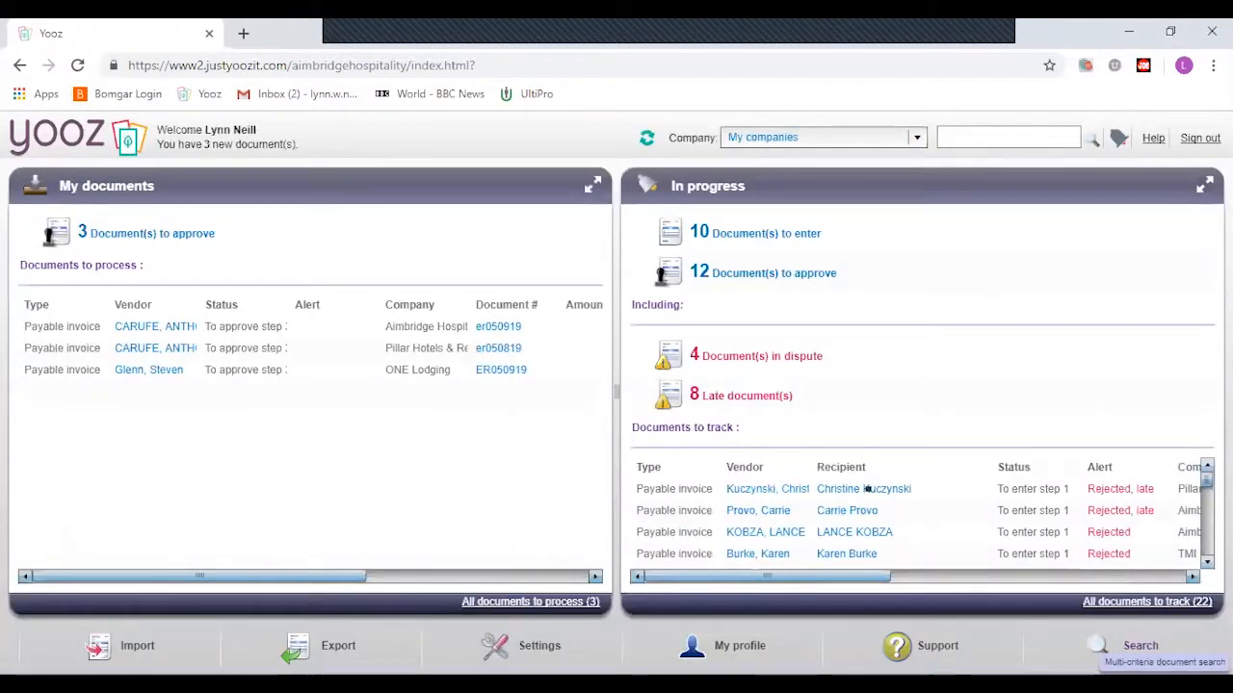
pyautogui.click(1098, 645)
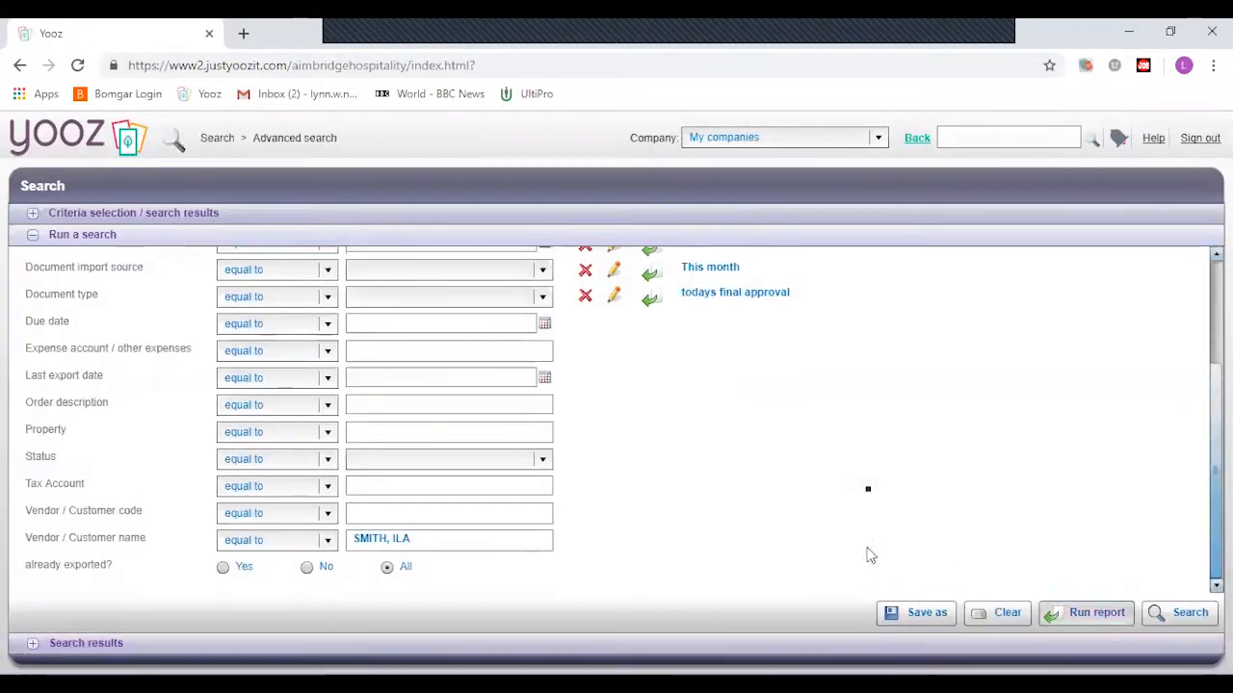
pyautogui.scroll(1, 664, 474)
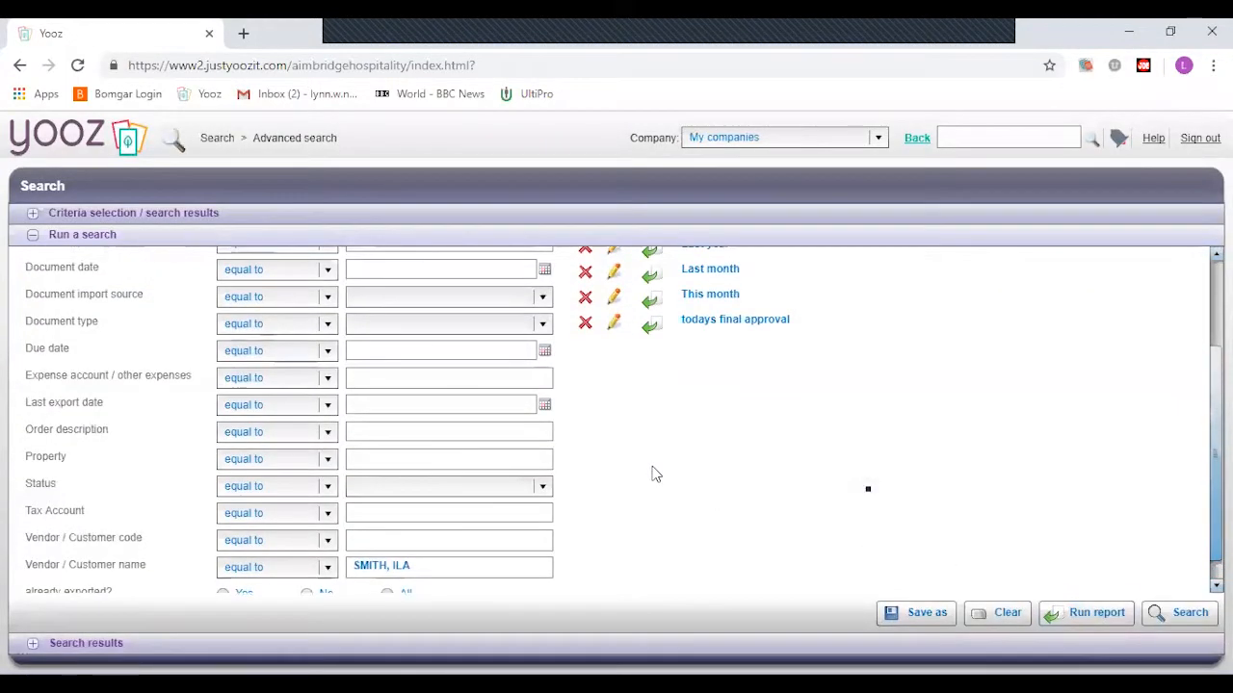
pyautogui.scroll(2, 655, 474)
pyautogui.scroll(3, 652, 474)
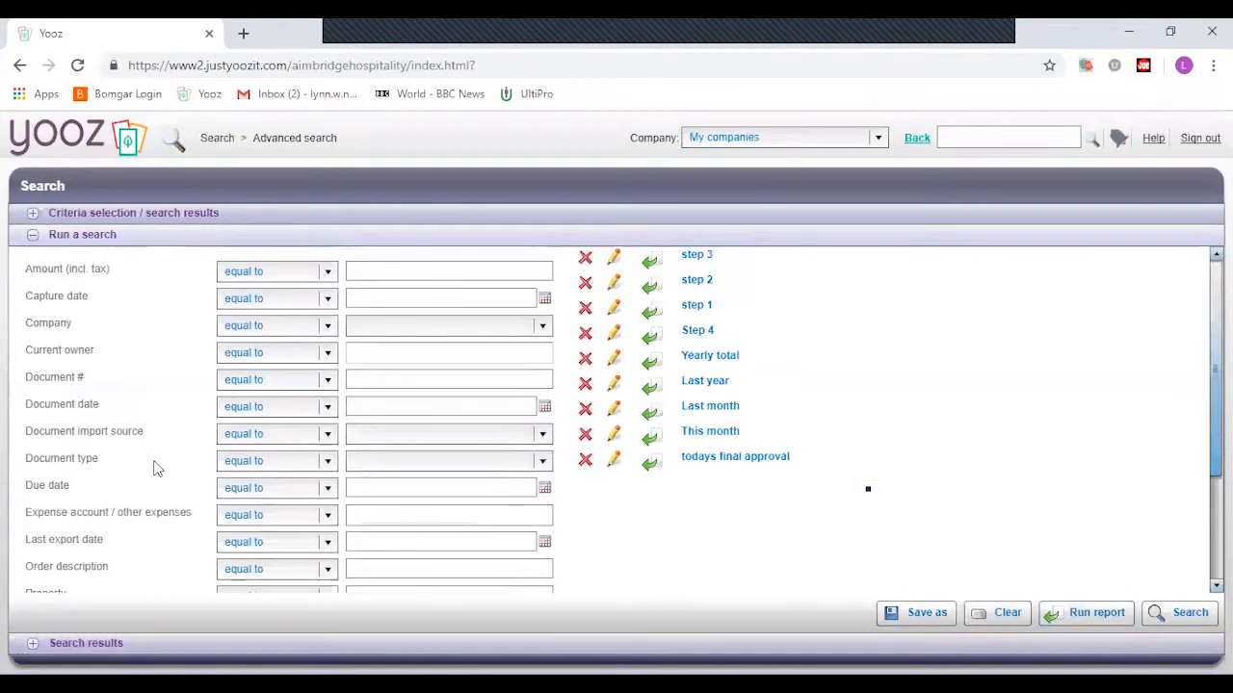
pyautogui.scroll(-1, 157, 467)
pyautogui.scroll(-1, 157, 467)
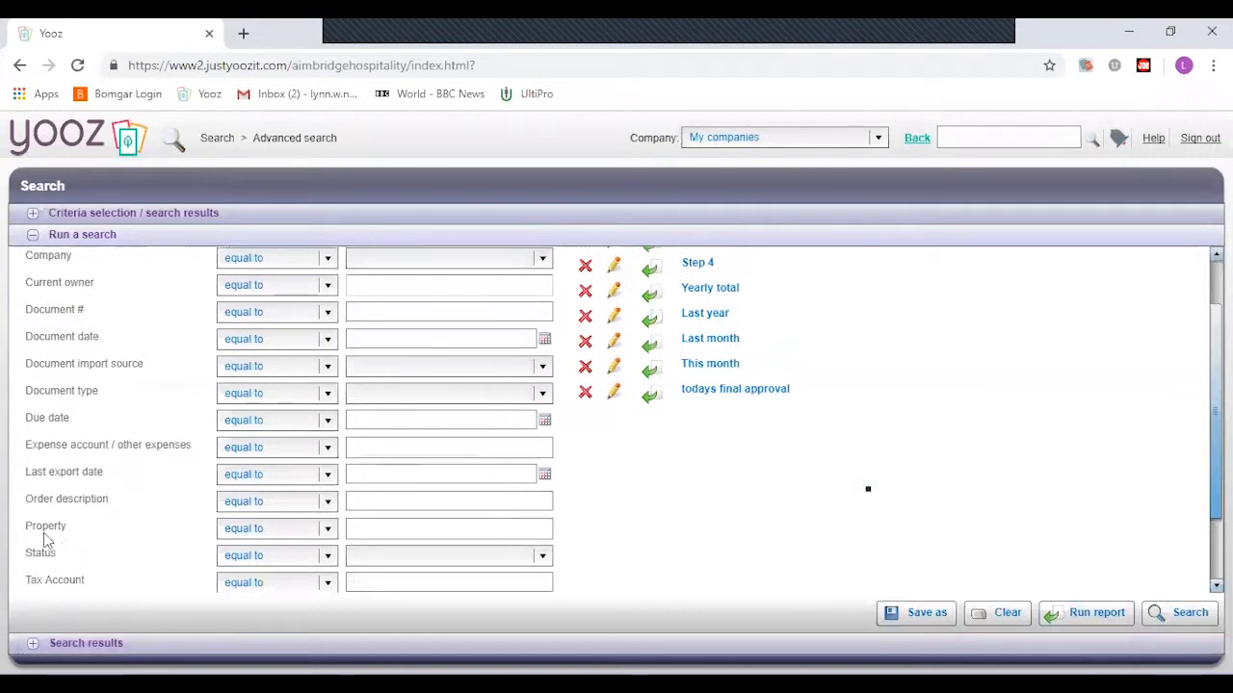
pyautogui.scroll(-1, 108, 536)
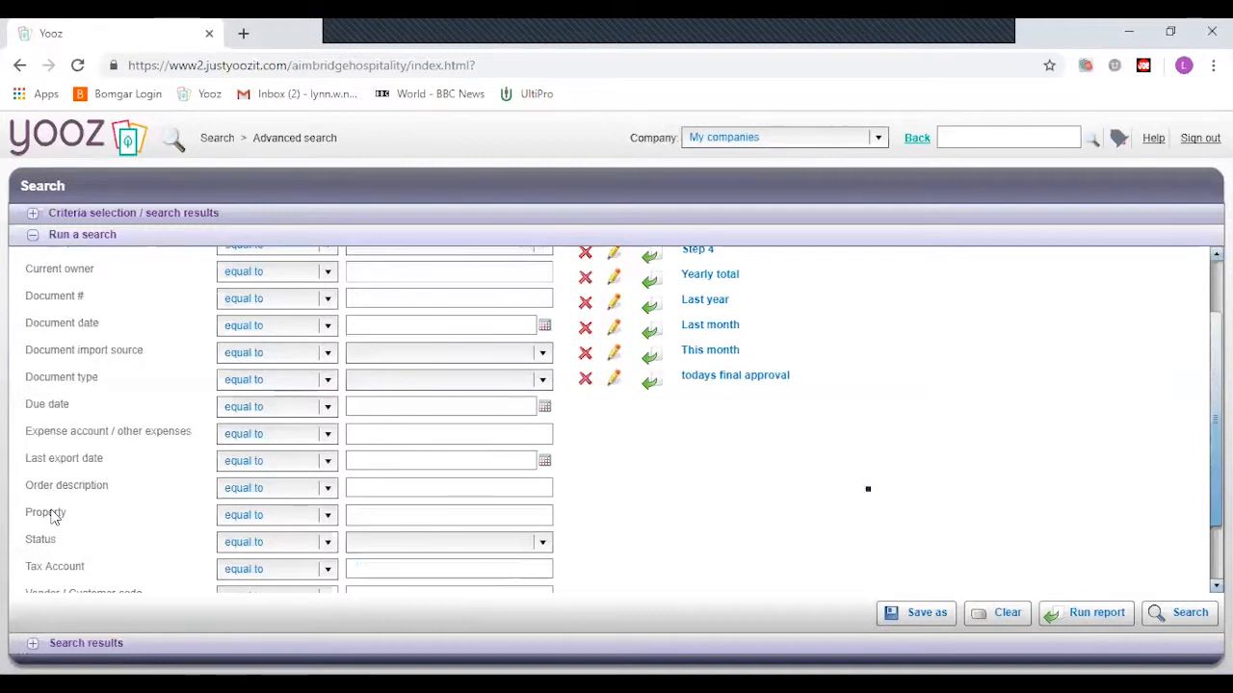
pyautogui.scroll(-3, 91, 508)
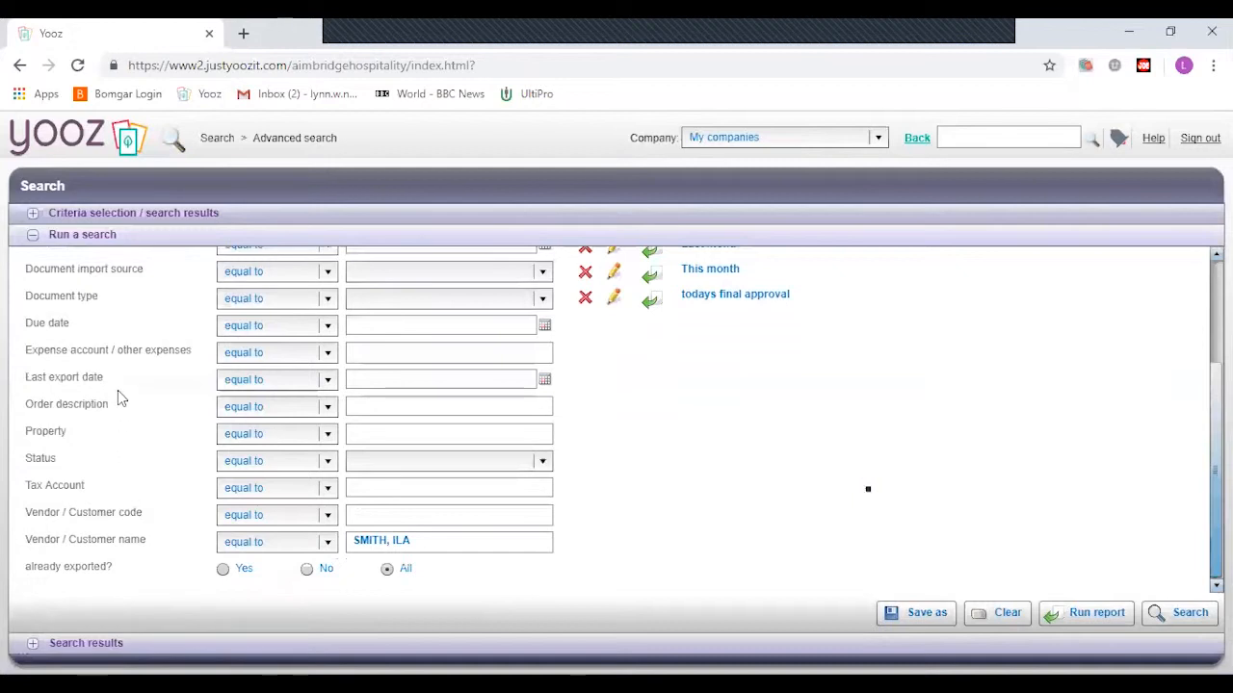
pyautogui.scroll(4, 117, 390)
pyautogui.scroll(3, 117, 390)
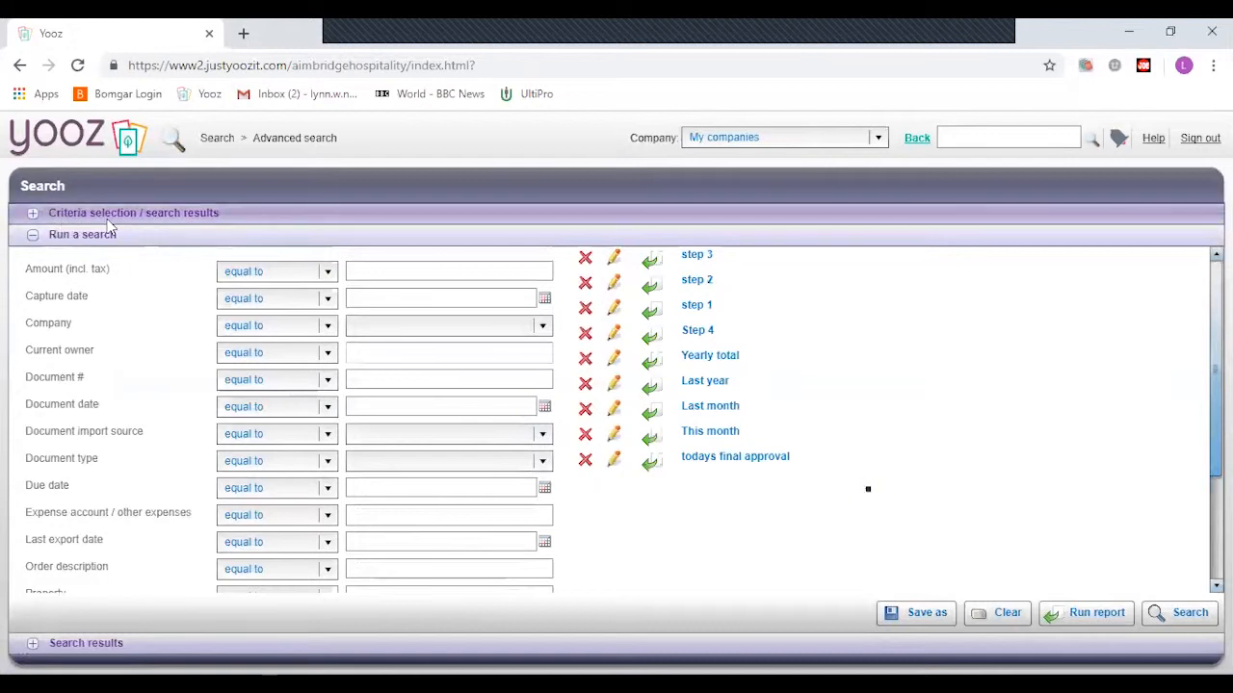
pyautogui.click(33, 213)
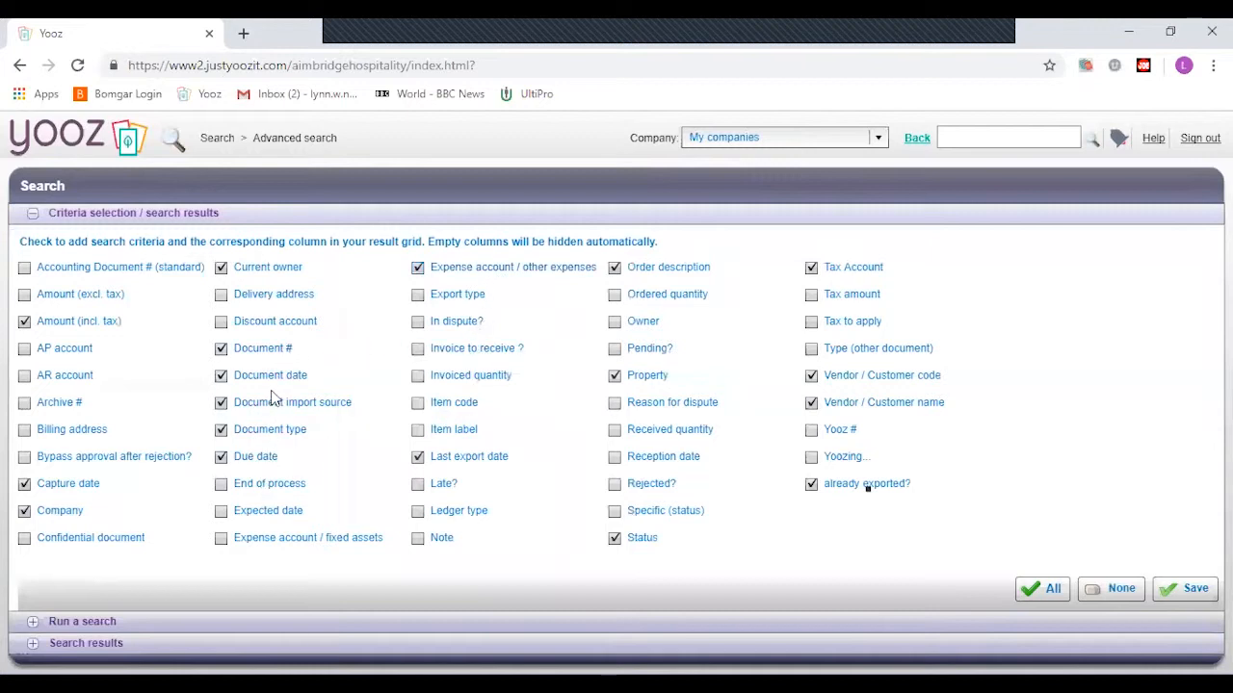
pyautogui.click(34, 623)
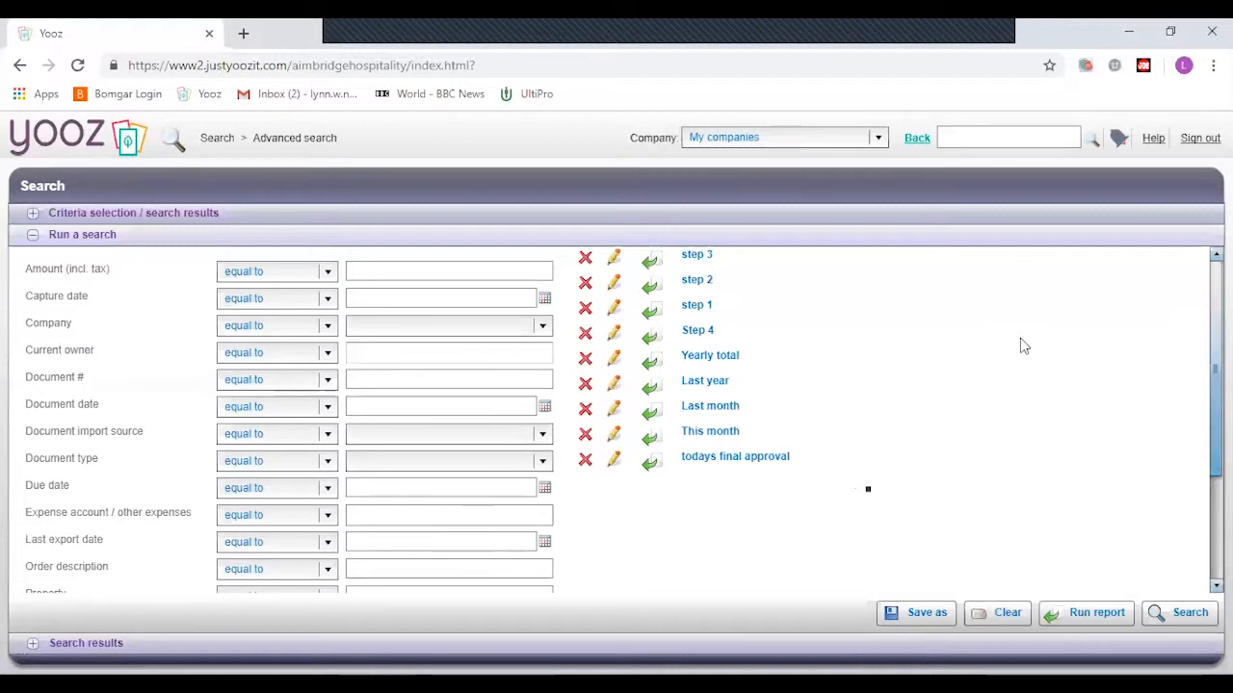
pyautogui.scroll(-2, 481, 377)
pyautogui.scroll(-3, 464, 401)
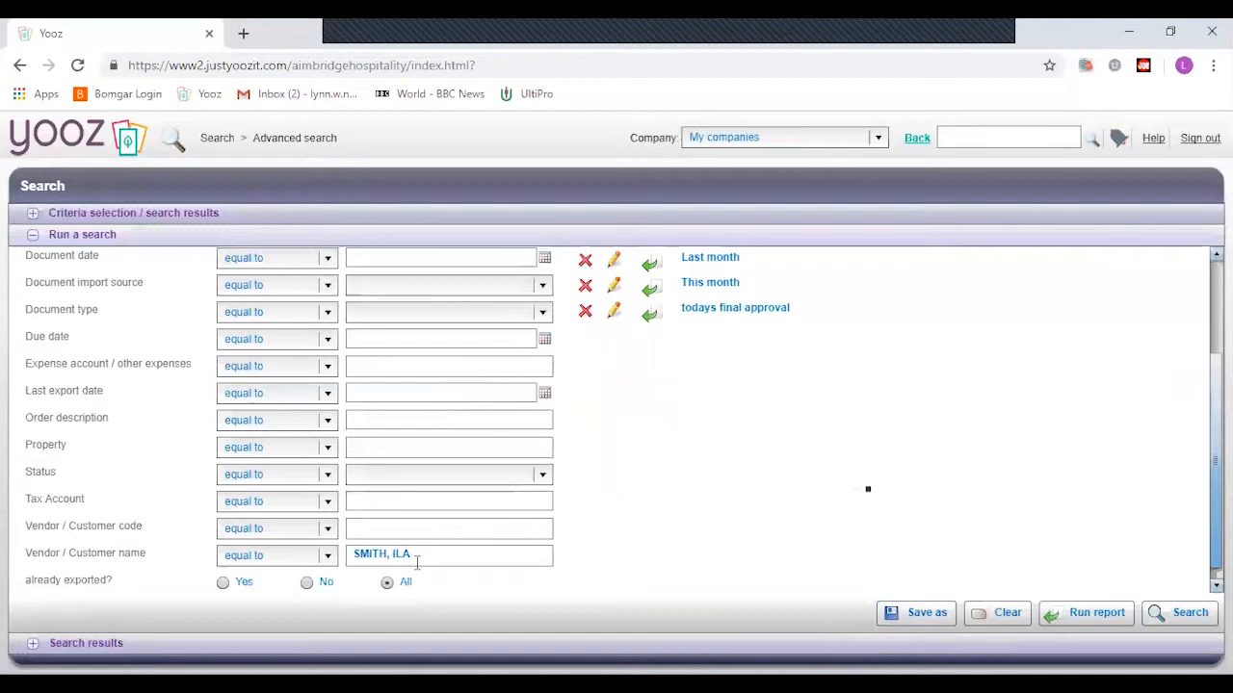
pyautogui.click(918, 613)
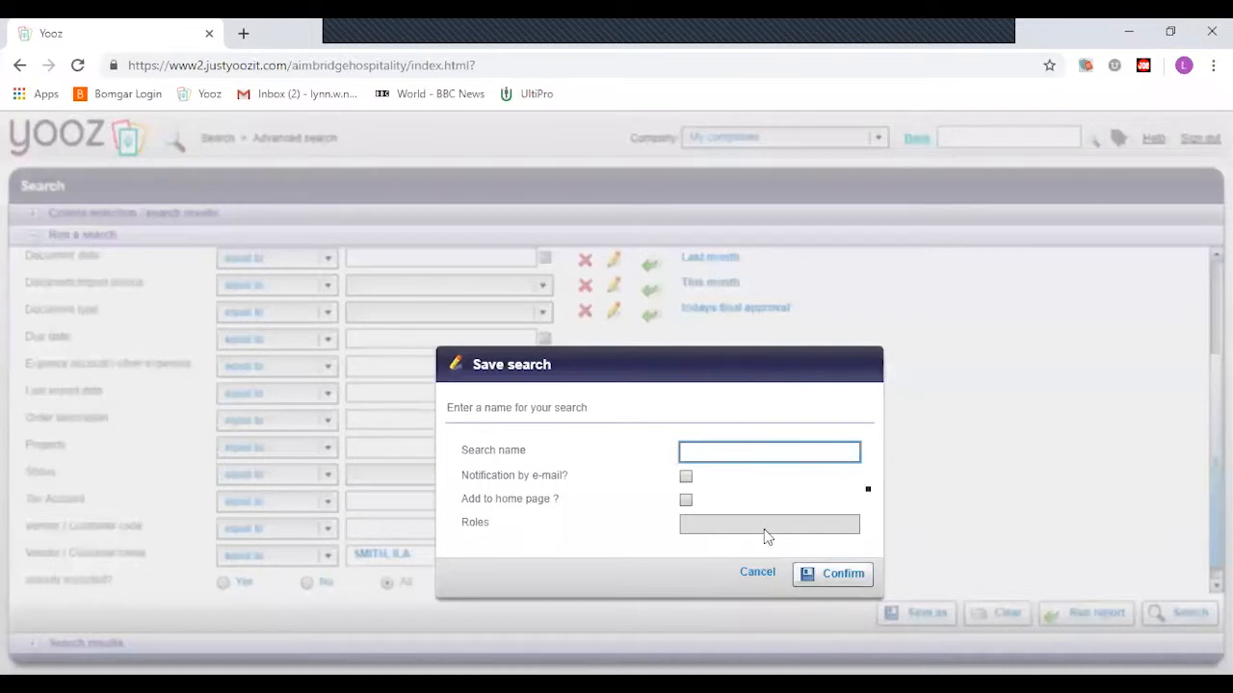
pyautogui.click(757, 572)
pyautogui.scroll(1, 732, 465)
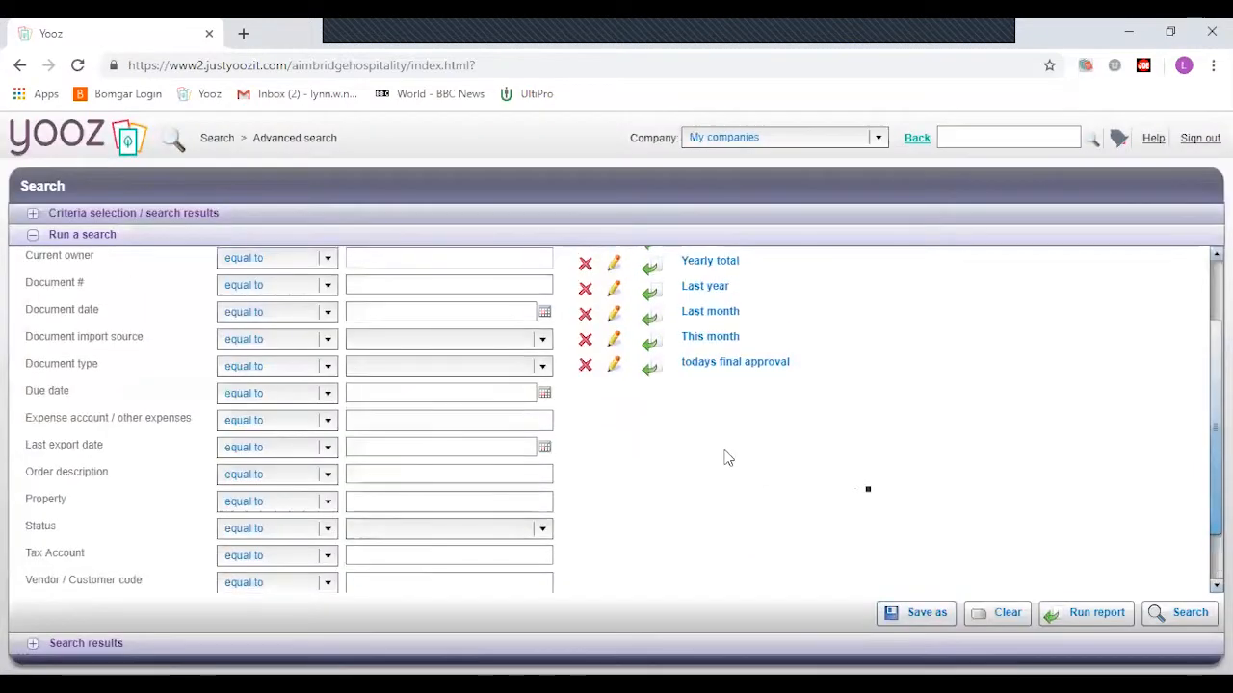
pyautogui.scroll(3, 728, 459)
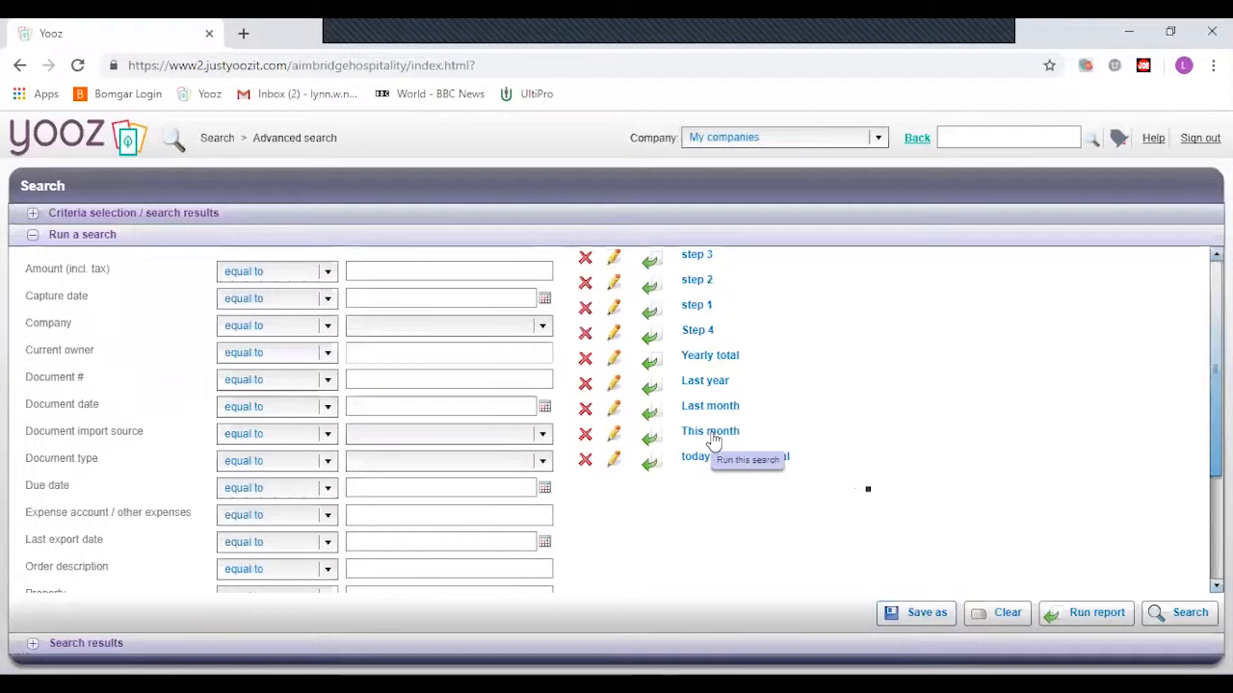
# - Run the 'This month' saved search, review its 393 documents totalling 278,950.66, then return to the form
pyautogui.click(713, 435)
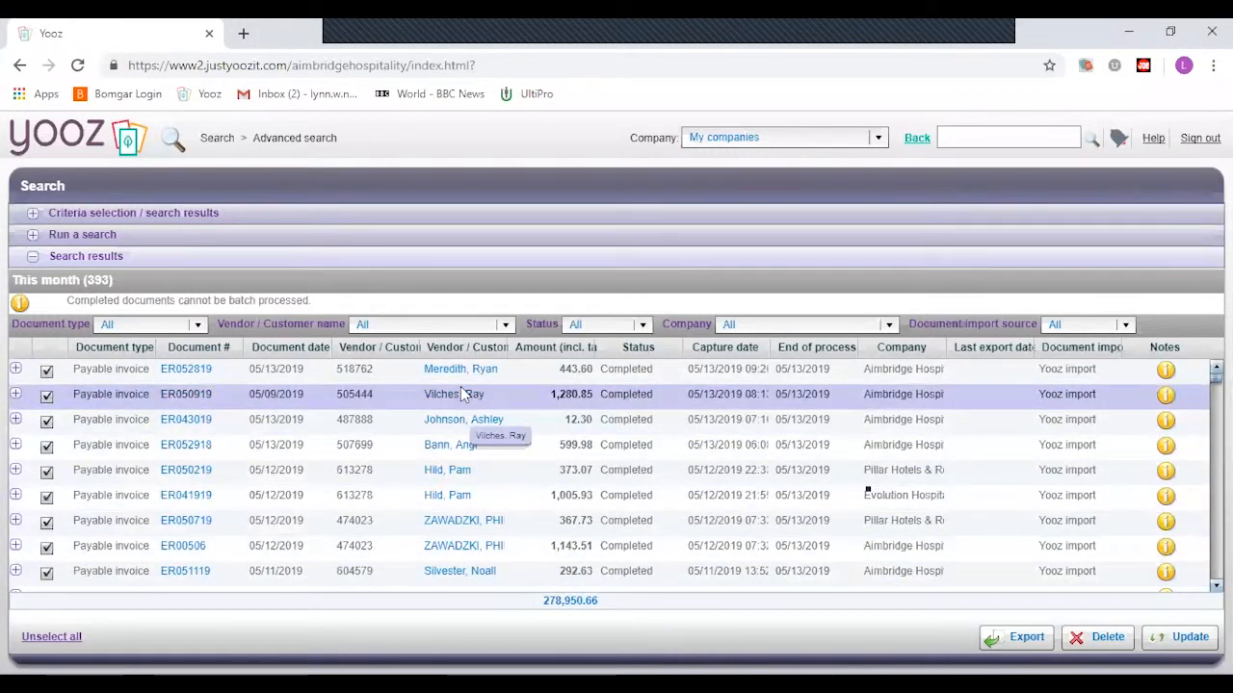
pyautogui.scroll(-10, 461, 386)
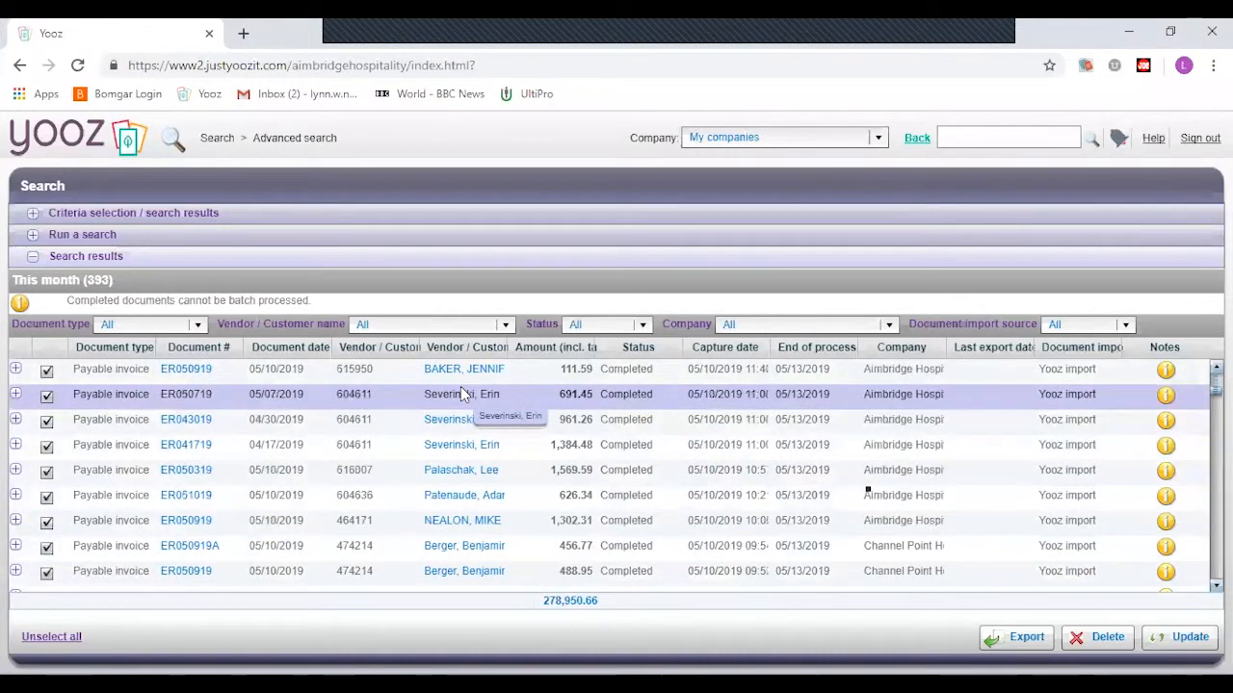
pyautogui.scroll(-10, 460, 386)
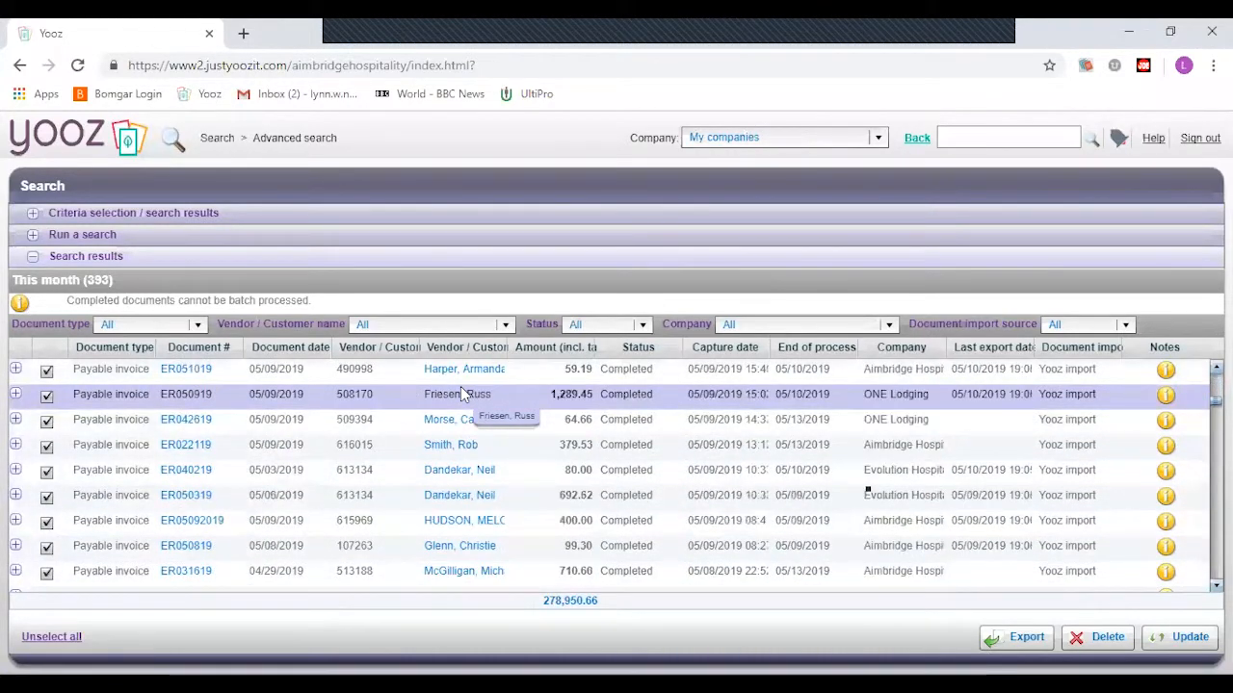
pyautogui.scroll(-10, 460, 394)
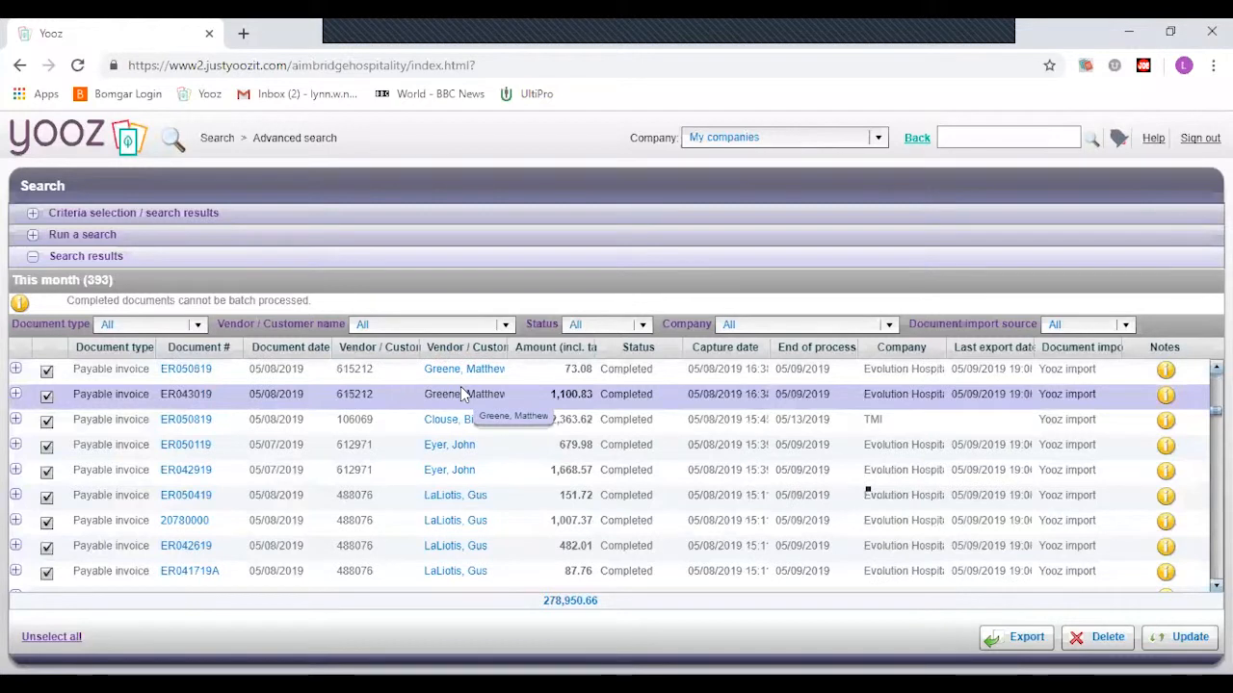
pyautogui.scroll(-10, 460, 394)
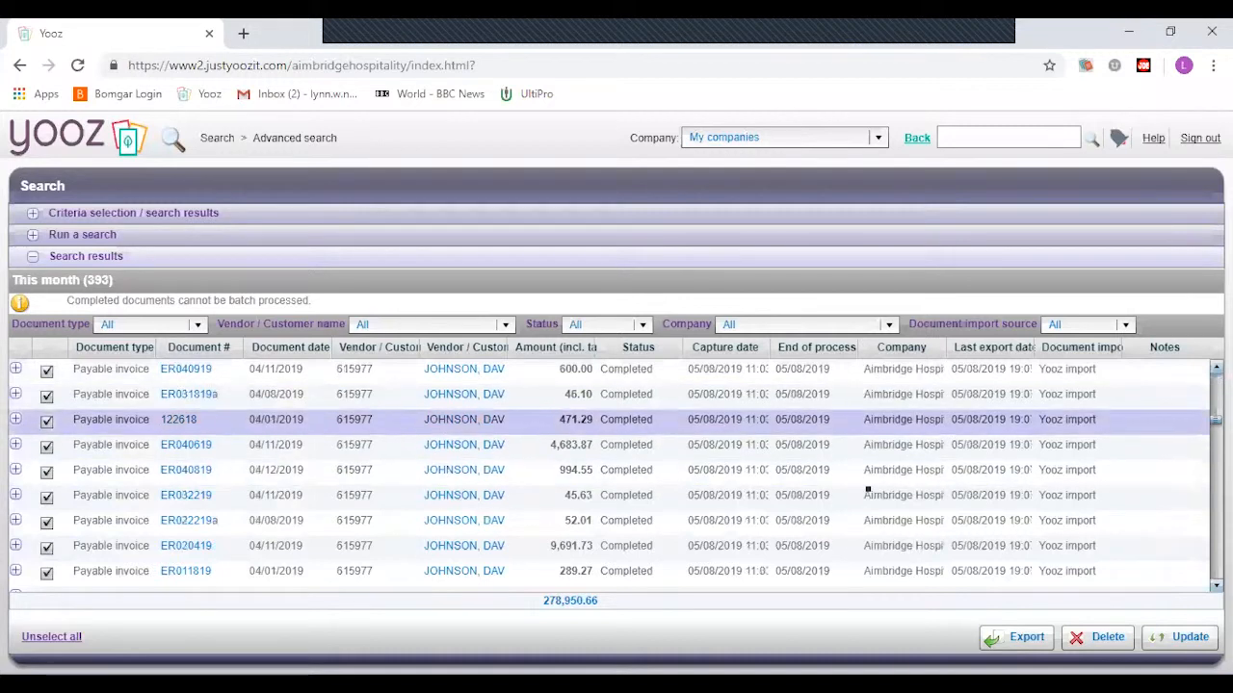
pyautogui.click(59, 235)
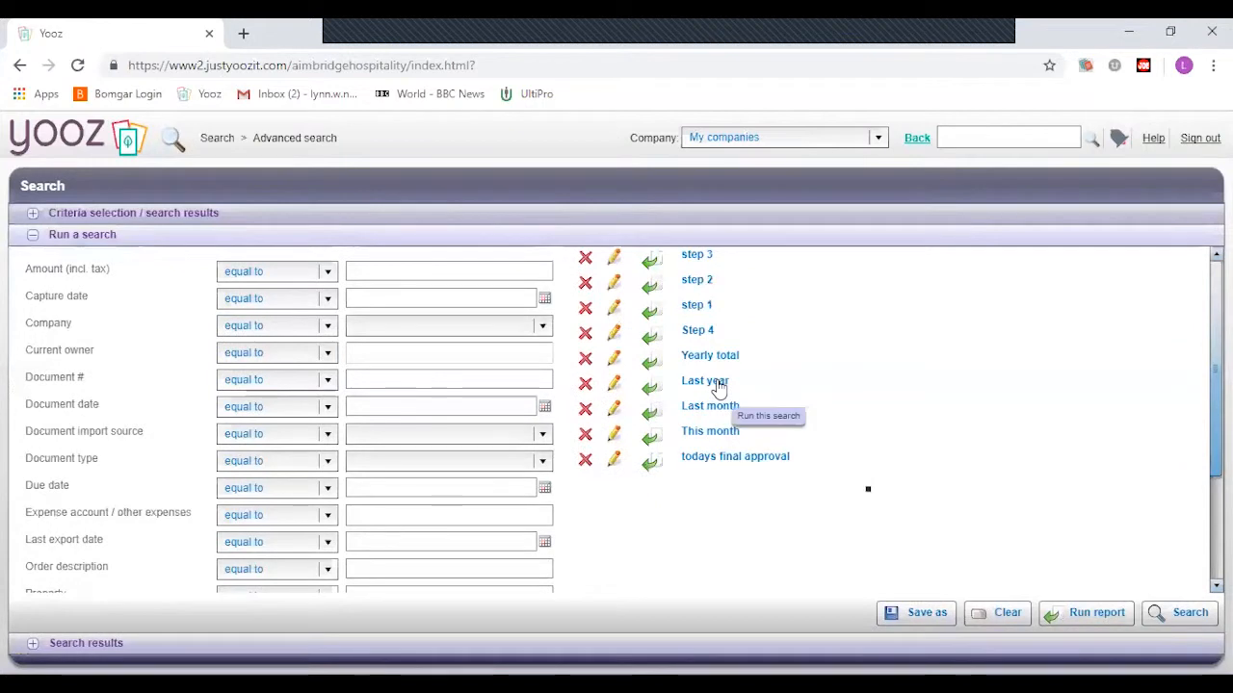
# - Run the 'step 1' saved search and scroll its 100 invoices totalling 74,117.80
pyautogui.click(711, 313)
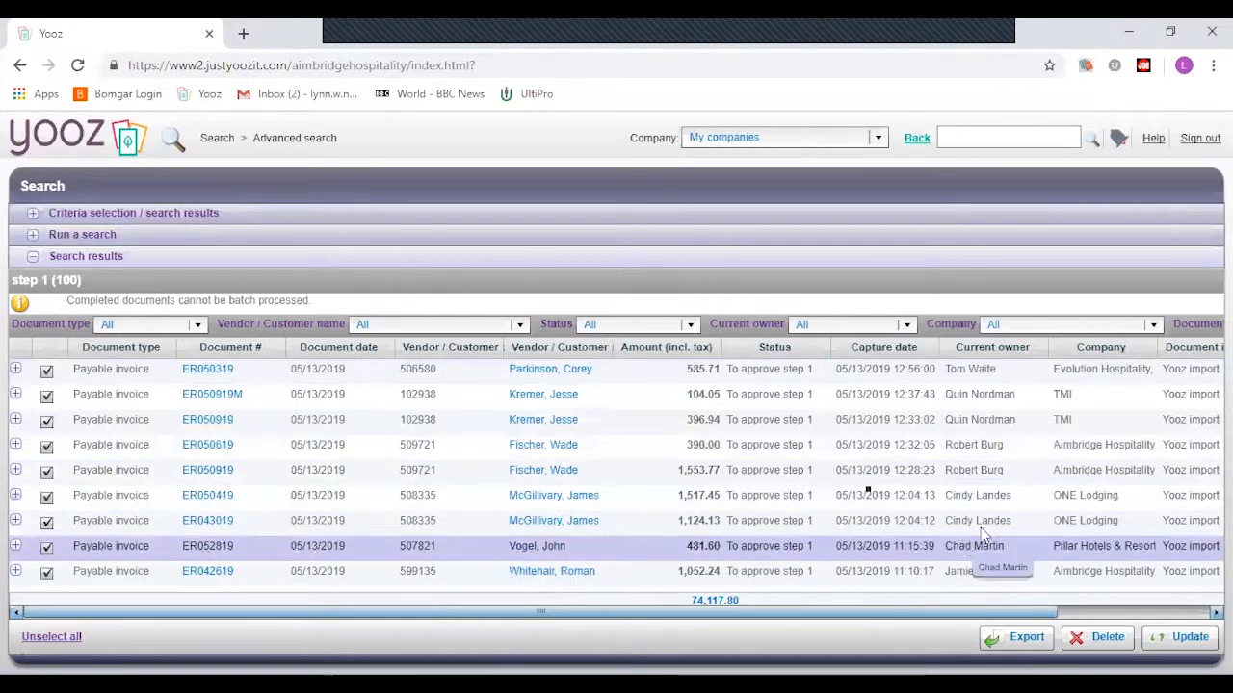
pyautogui.scroll(-3, 962, 539)
pyautogui.scroll(-10, 958, 489)
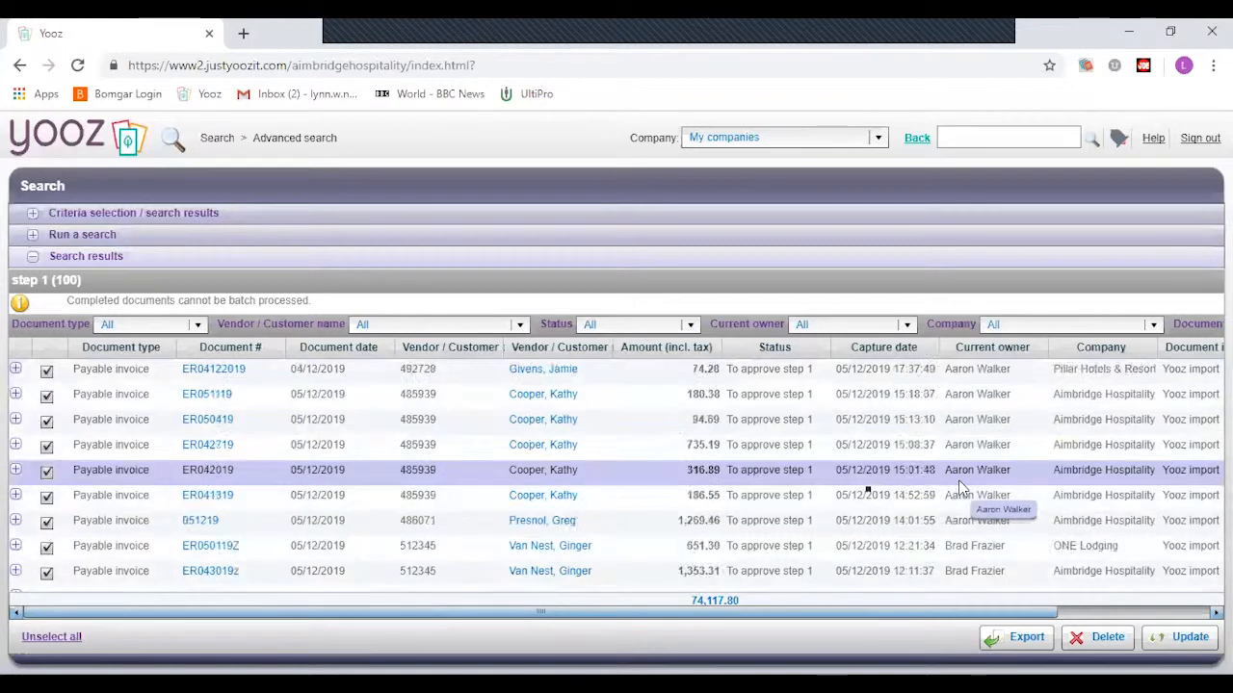
pyautogui.scroll(-5, 958, 489)
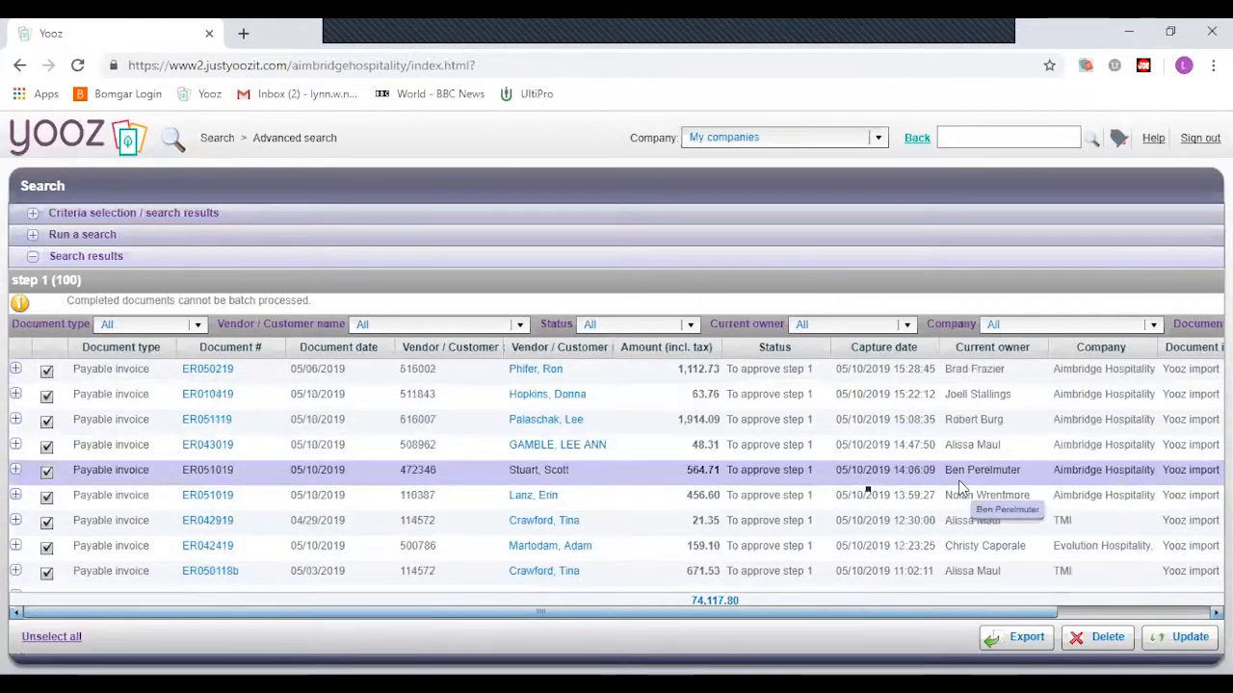
pyautogui.scroll(15, 958, 489)
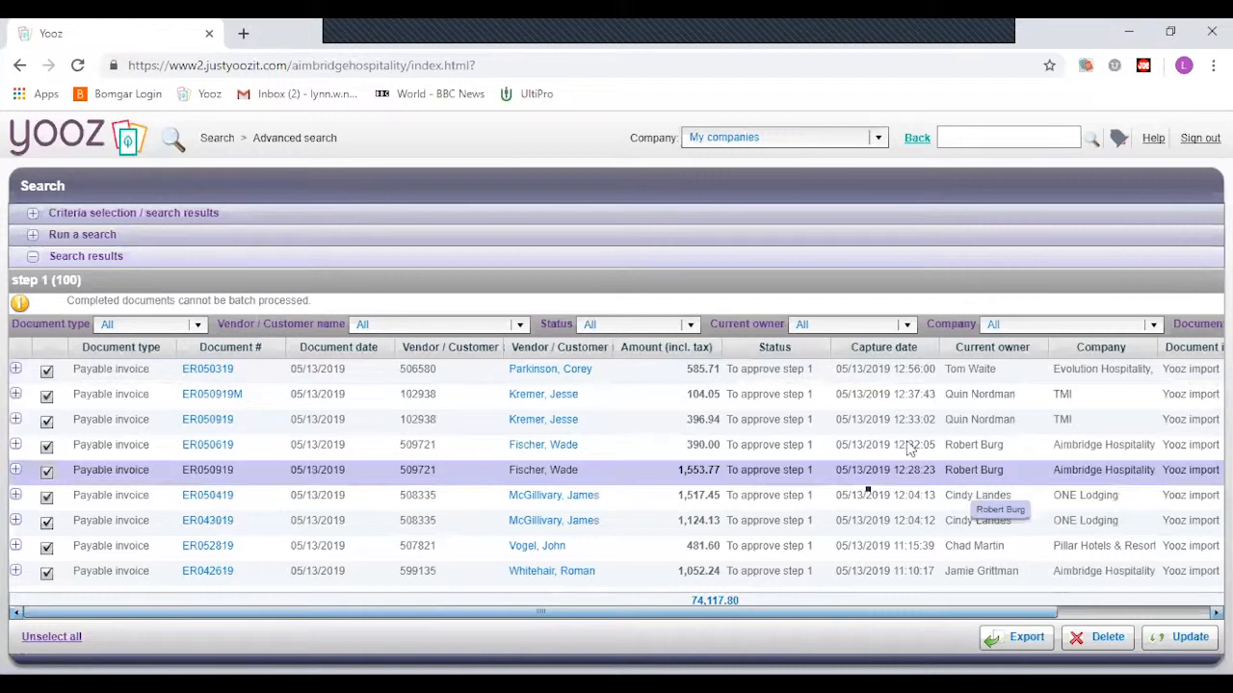
# - Sort the step 1 results by Vendor / Customer, then by Current owner, and return to saved searches
pyautogui.click(600, 349)
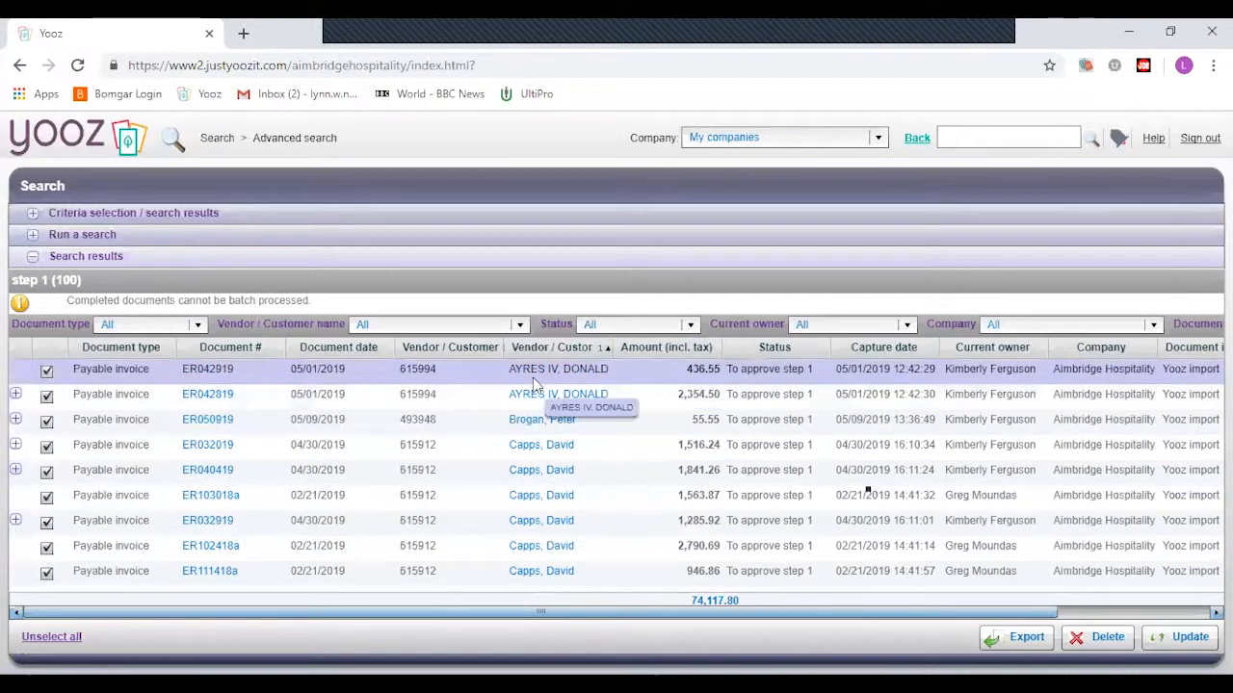
pyautogui.click(1011, 353)
pyautogui.scroll(-5, 1031, 386)
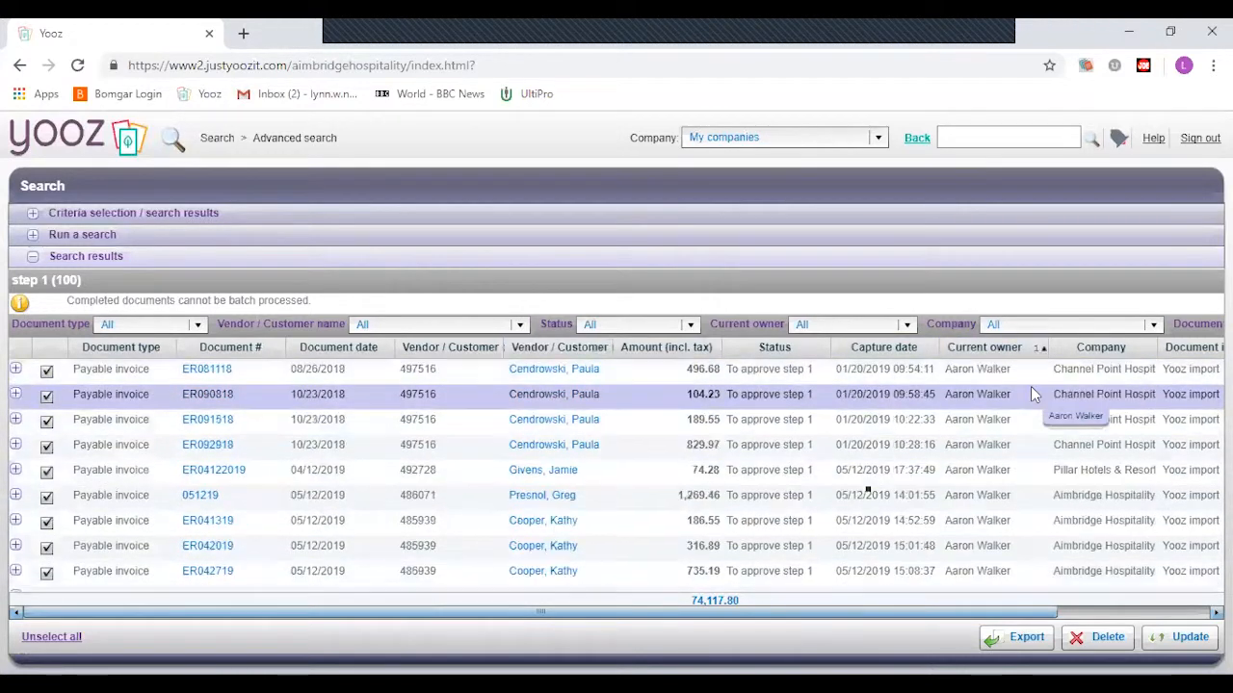
pyautogui.scroll(-6, 1031, 394)
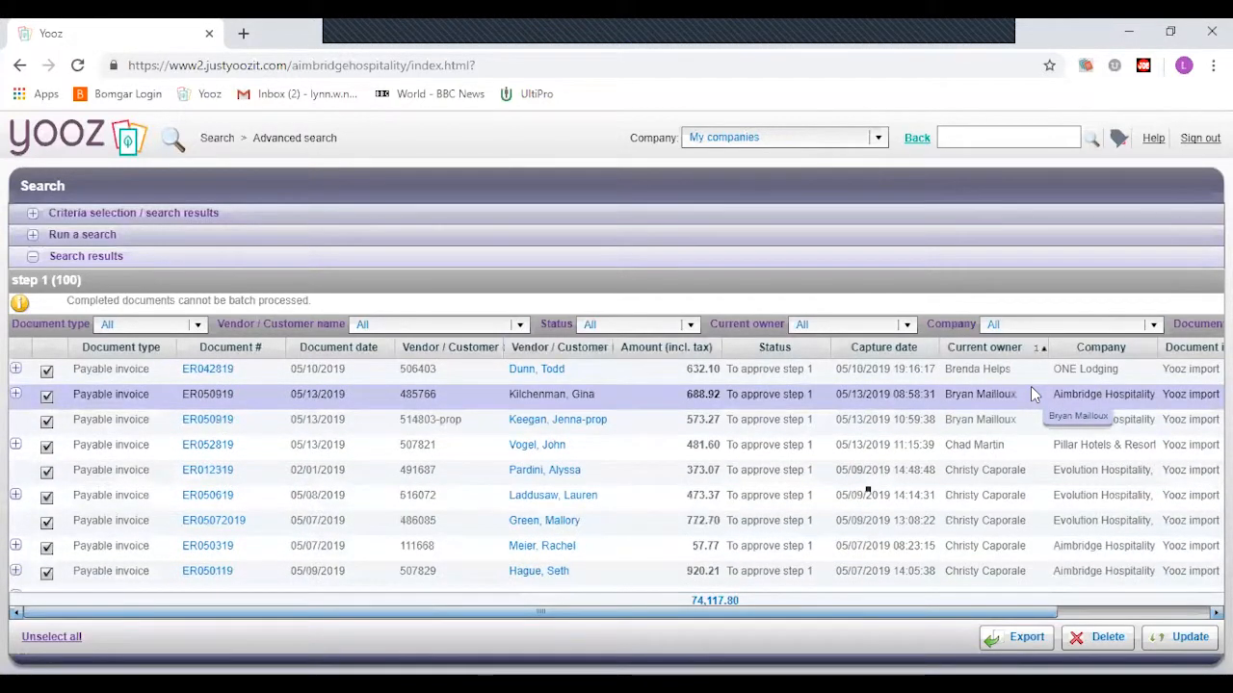
pyautogui.scroll(-6, 1031, 387)
pyautogui.scroll(-3, 1031, 388)
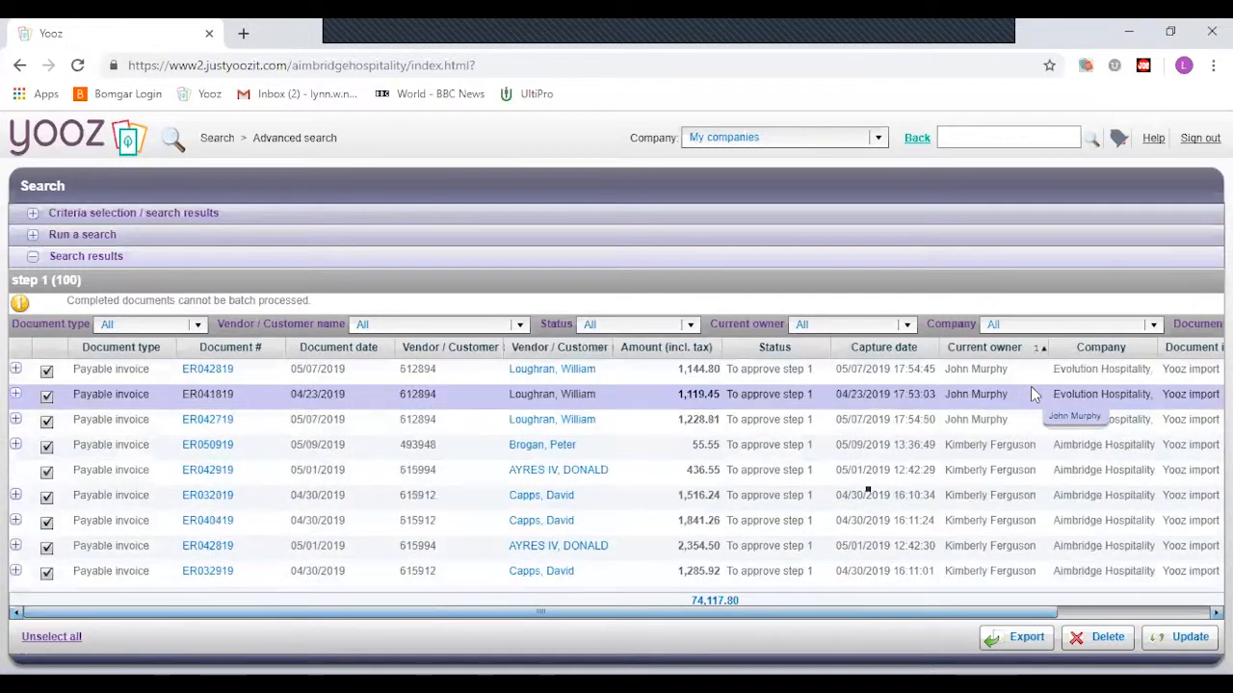
pyautogui.click(33, 236)
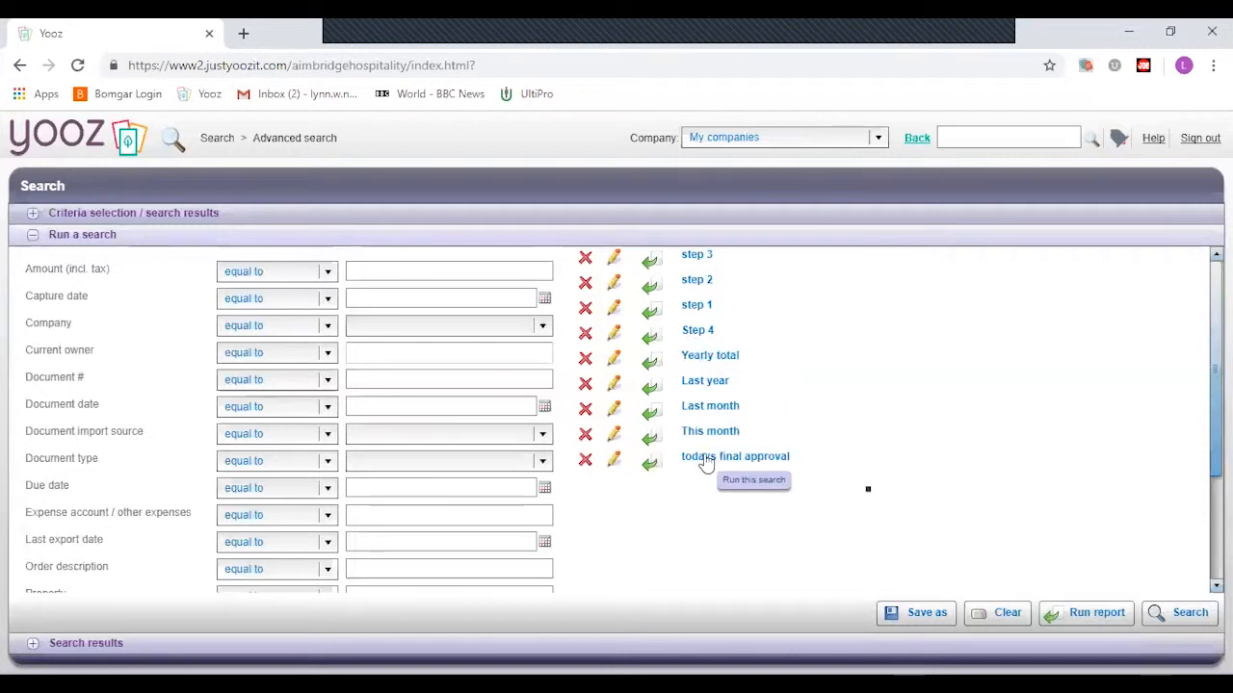
# - Edit 'todays final approval' to load Document type Payable invoice and End of process Today
pyautogui.click(614, 462)
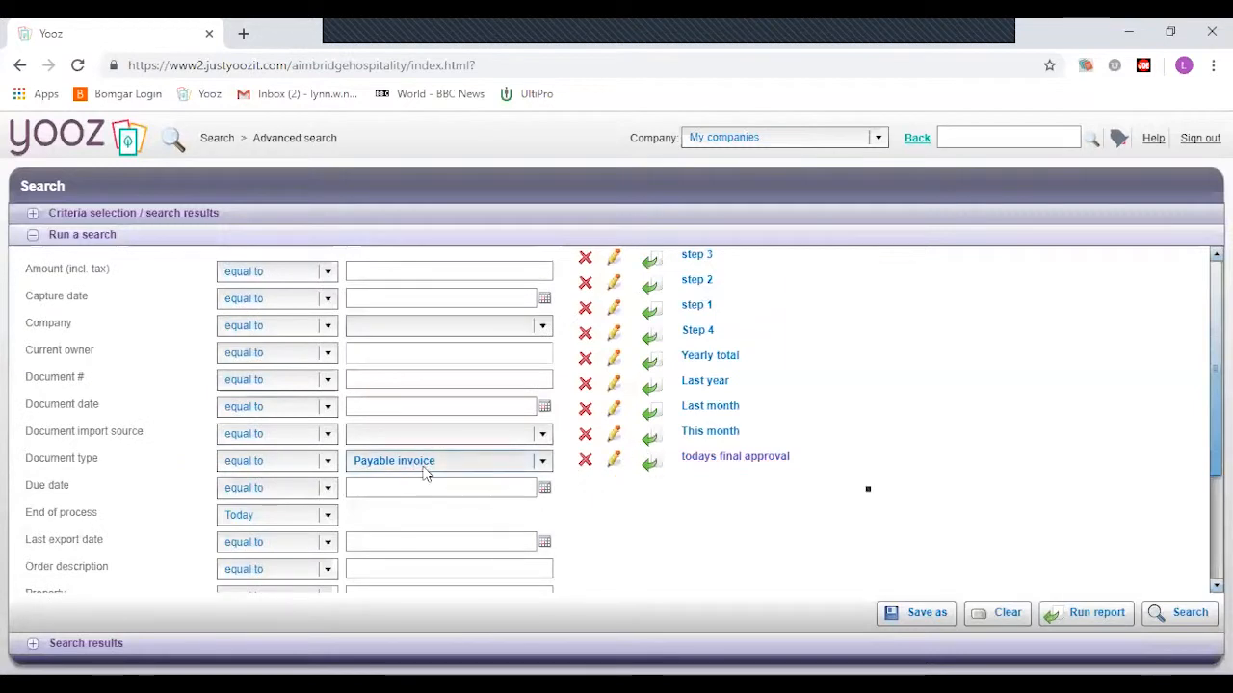
pyautogui.scroll(-1, 626, 505)
pyautogui.scroll(-3, 626, 510)
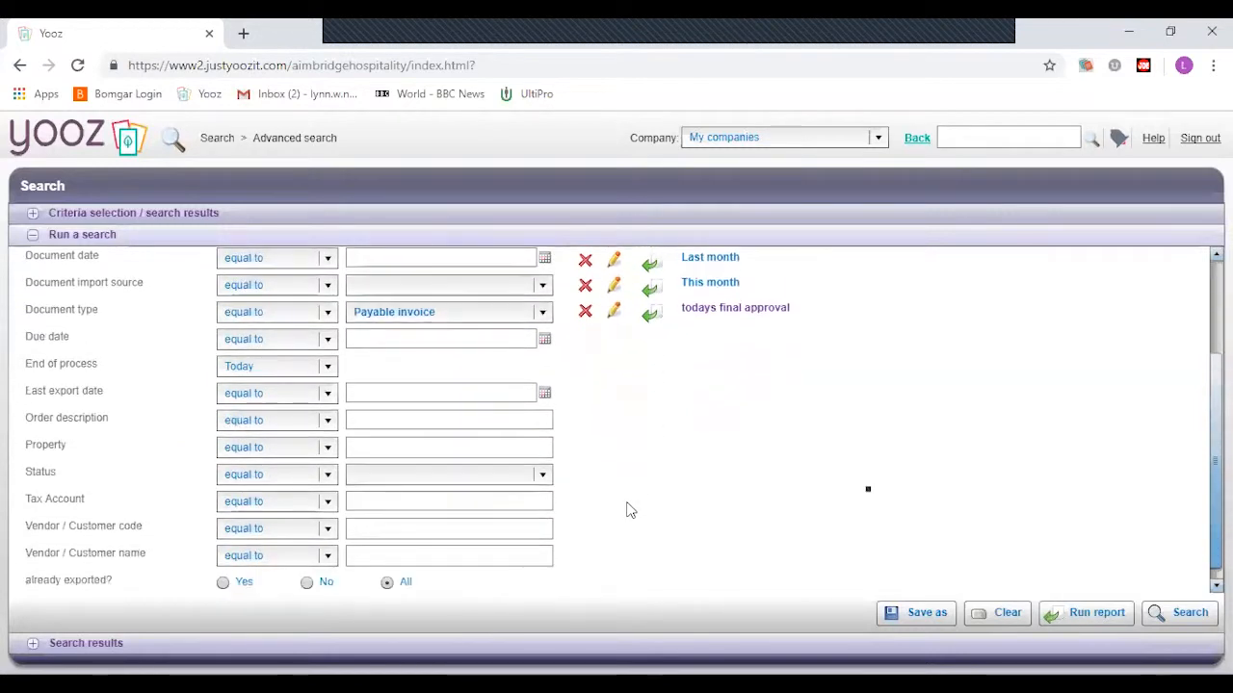
pyautogui.scroll(4, 626, 510)
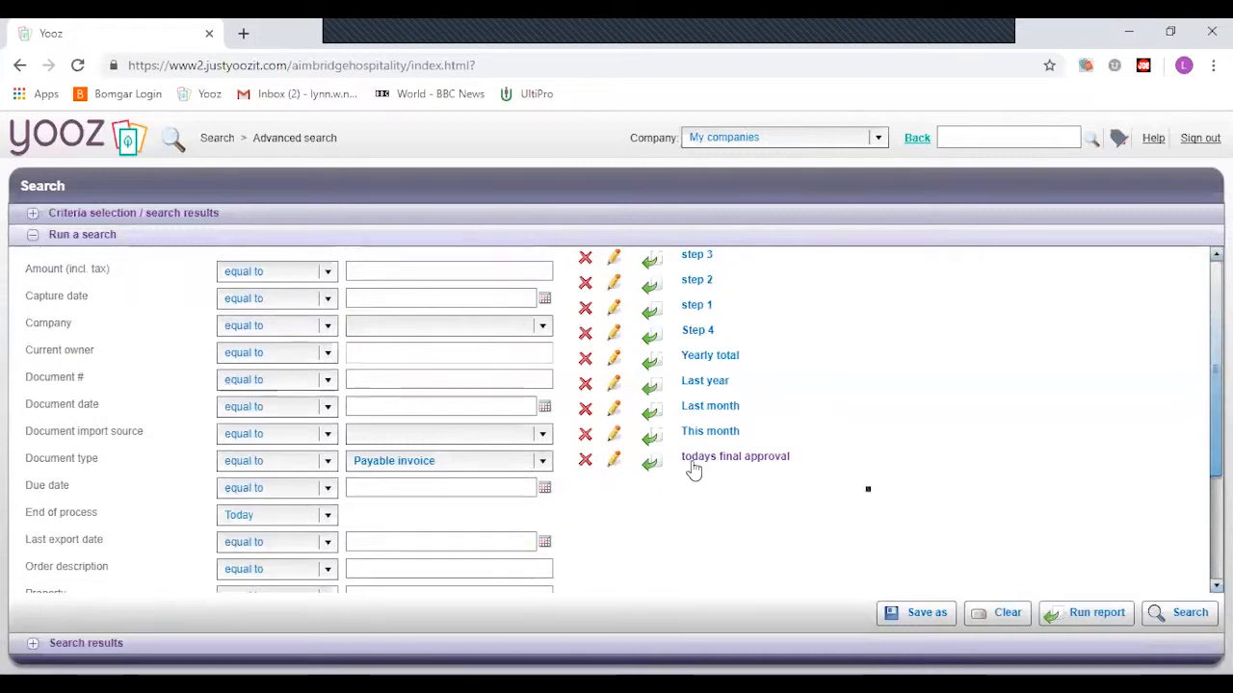
# - Run the 'todays final approval' saved search to load its 59 completed invoices
pyautogui.click(653, 467)
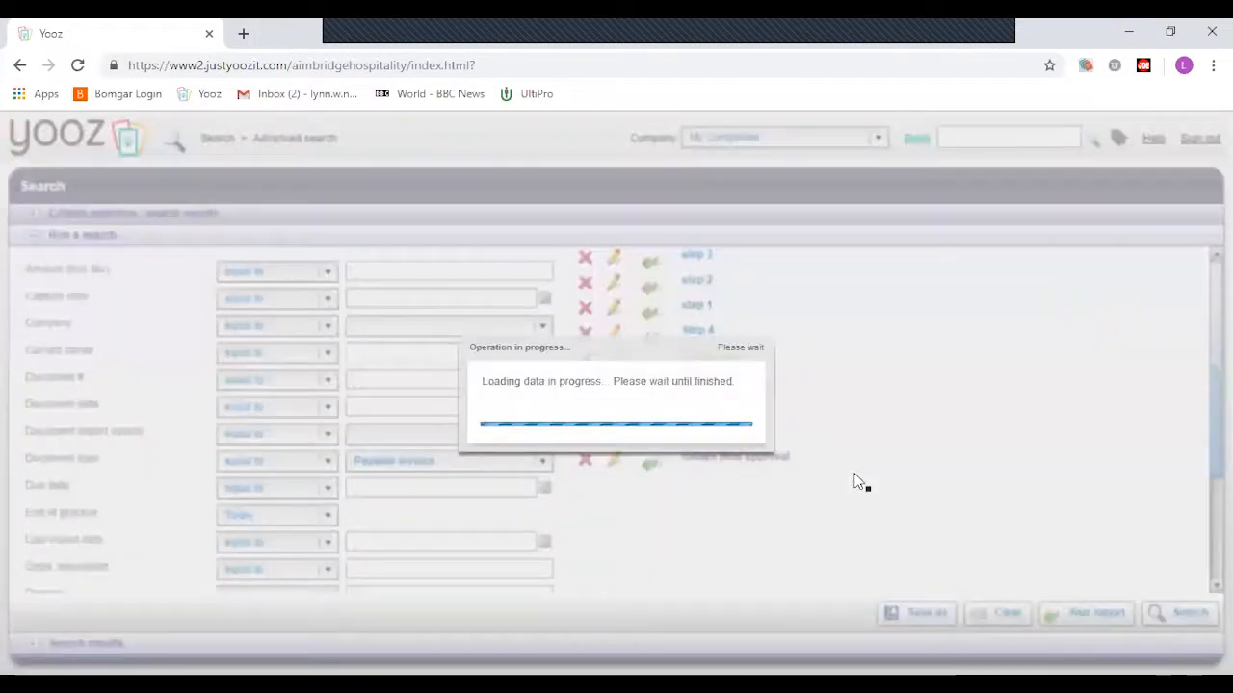